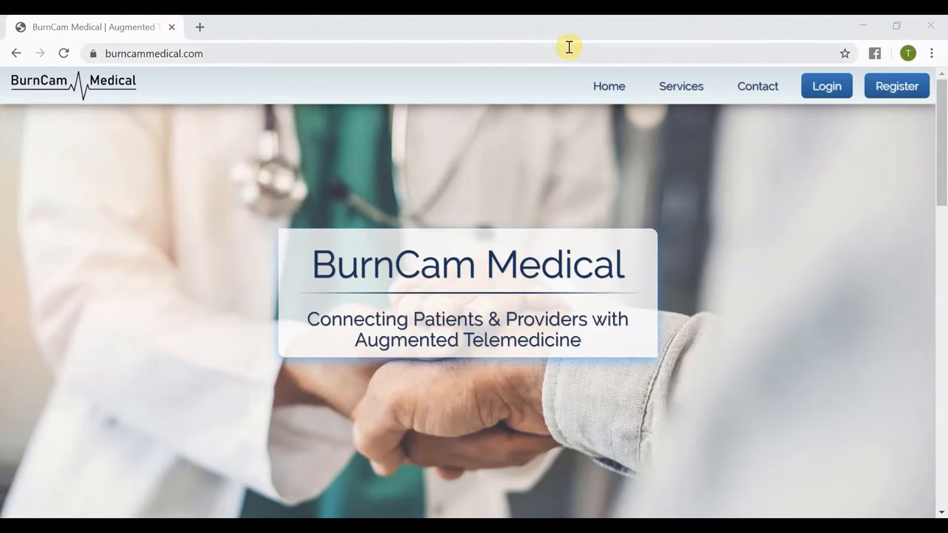
{"action": "left_click", "coordinate": [235, 55]}
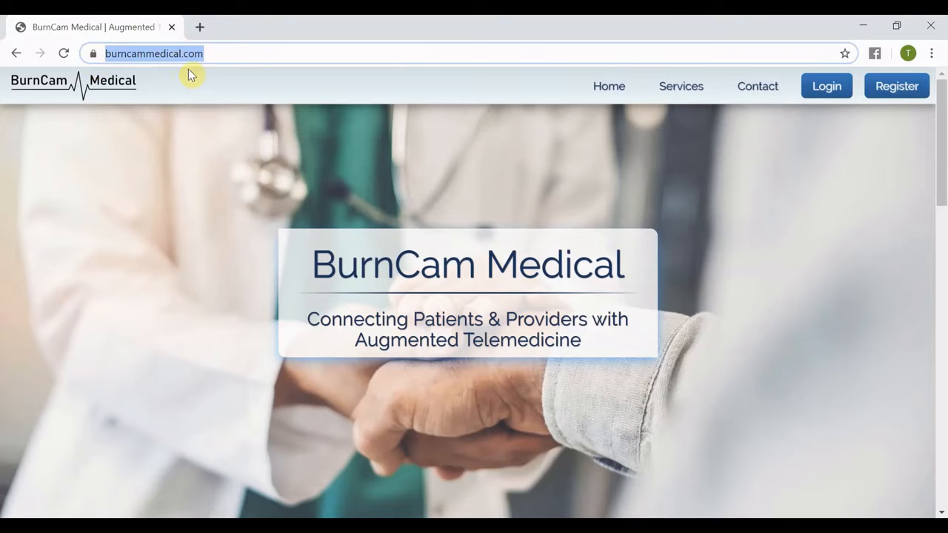
{"action": "left_click", "coordinate": [239, 53]}
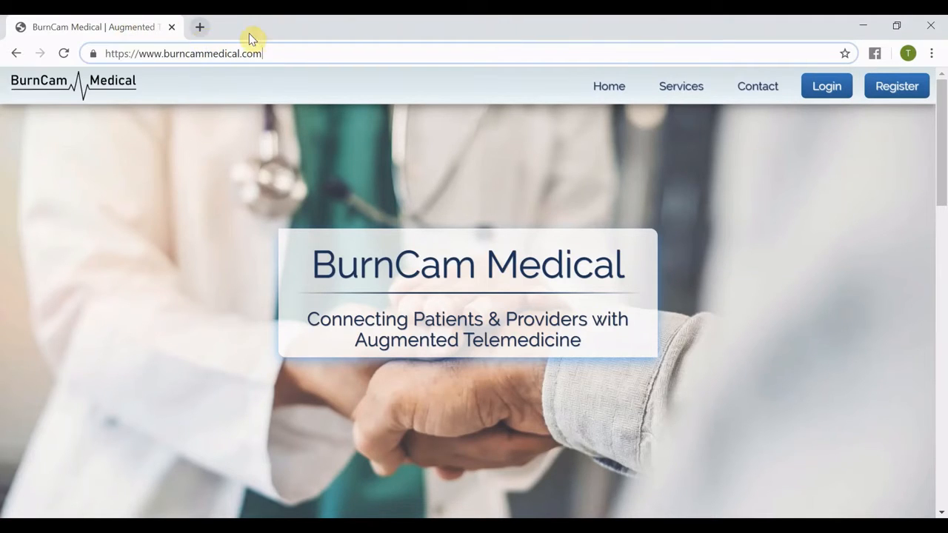
{"action": "left_click_drag", "start_coordinate": [294, 55], "coordinate": [109, 47]}
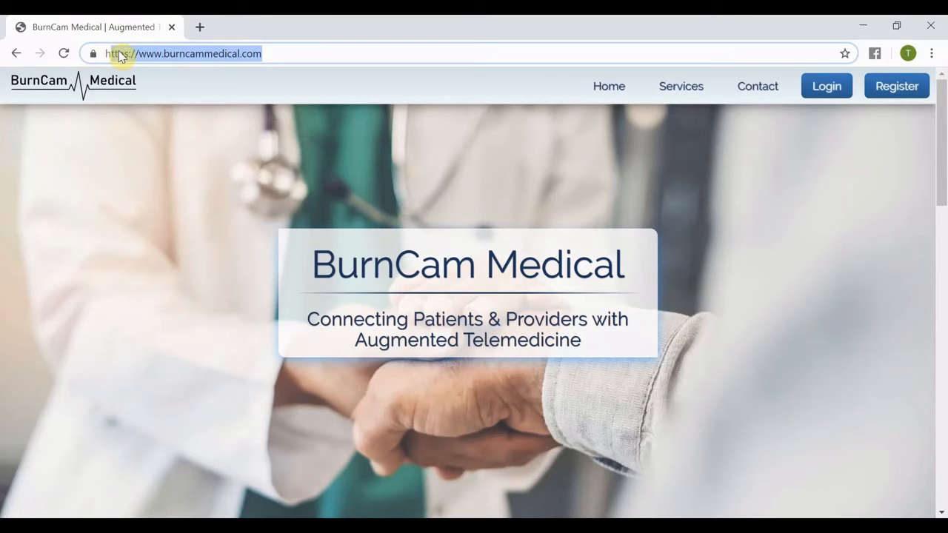
{"action": "left_click", "coordinate": [300, 145]}
Open the provider registration form from the home page's Providers section.
{"action": "mouse_move", "coordinate": [921, 95]}
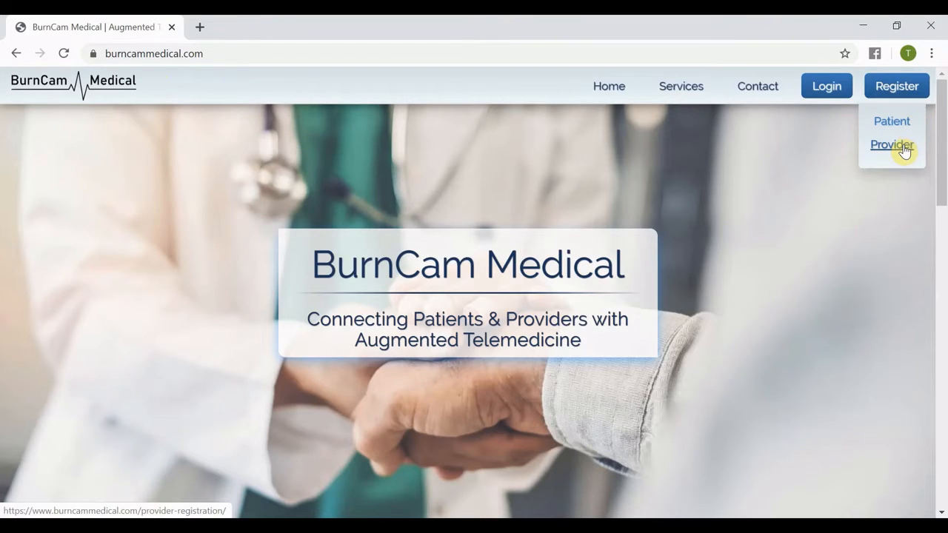
{"action": "scroll", "coordinate": [791, 148], "scroll_direction": "down", "scroll_amount": 5}
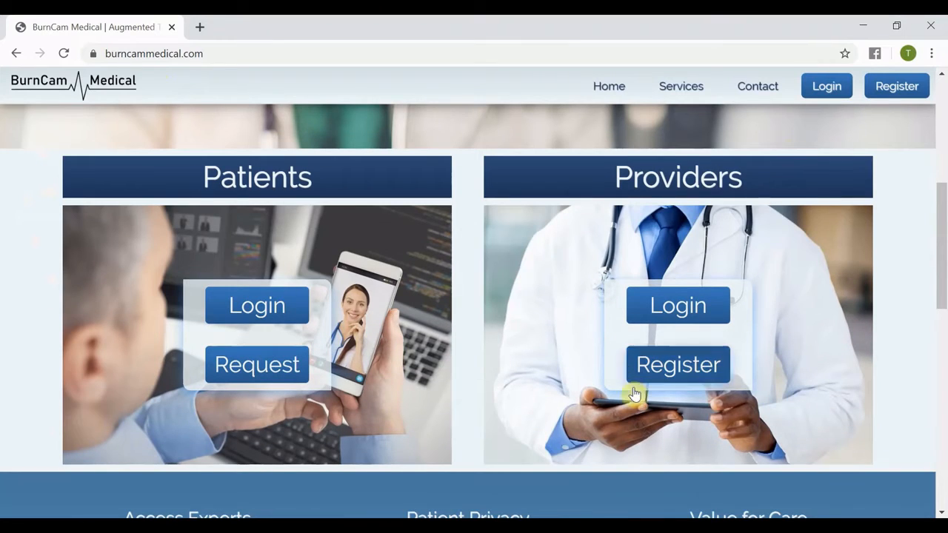
{"action": "left_click", "coordinate": [673, 373]}
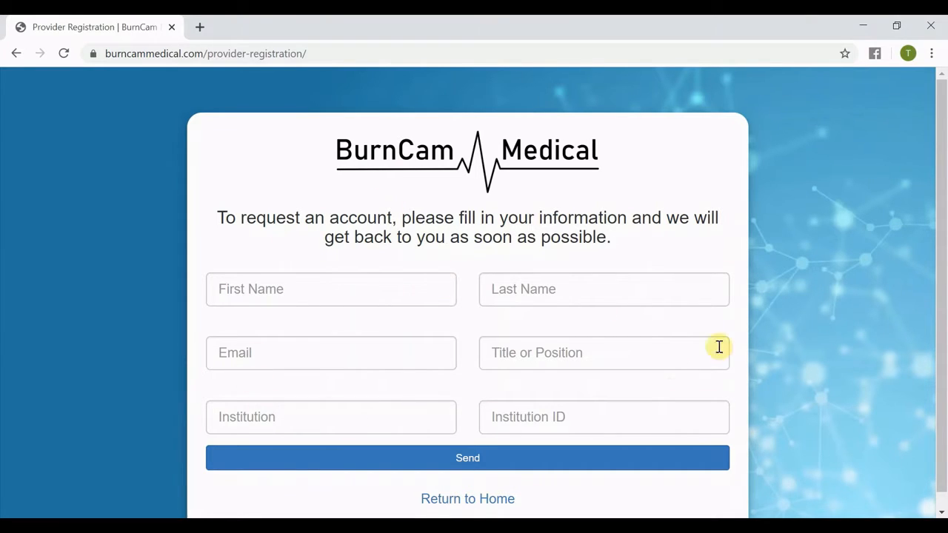
Fill in the provider's first and last name using the saved autofill suggestions.
{"action": "left_click", "coordinate": [426, 285]}
{"action": "left_click", "coordinate": [368, 325]}
{"action": "left_click", "coordinate": [525, 291]}
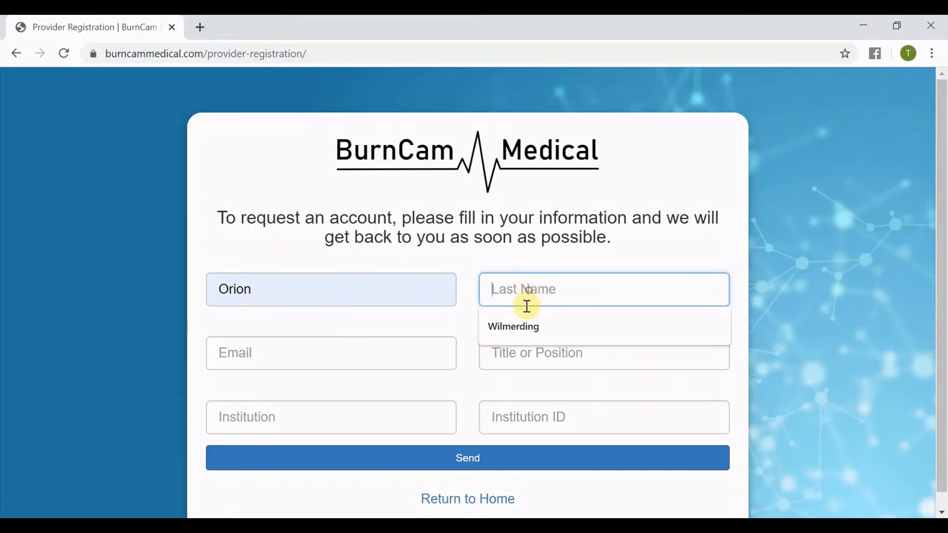
{"action": "left_click", "coordinate": [529, 327]}
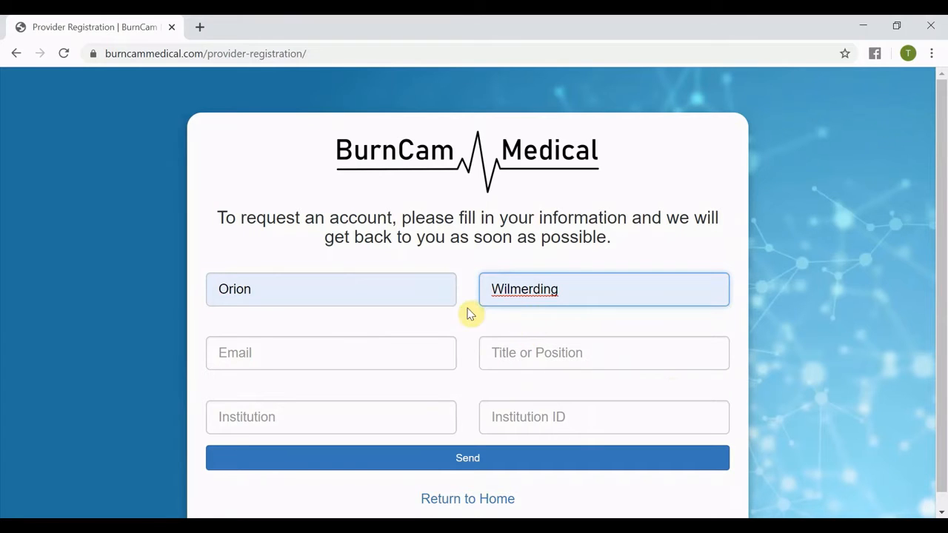
Fill in the provider's e-mail address and set the title or position to Emergency Physician.
{"action": "left_click", "coordinate": [392, 342]}
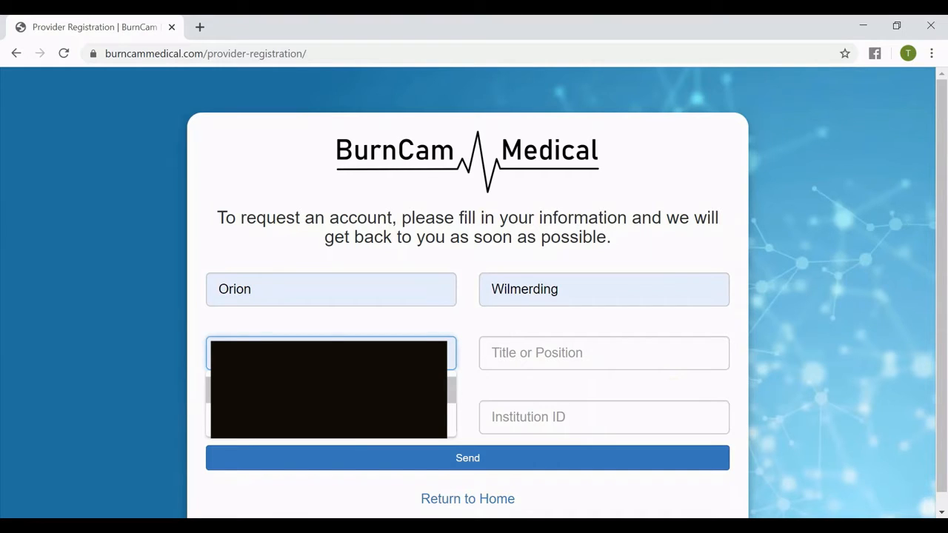
{"action": "left_click", "coordinate": [363, 390]}
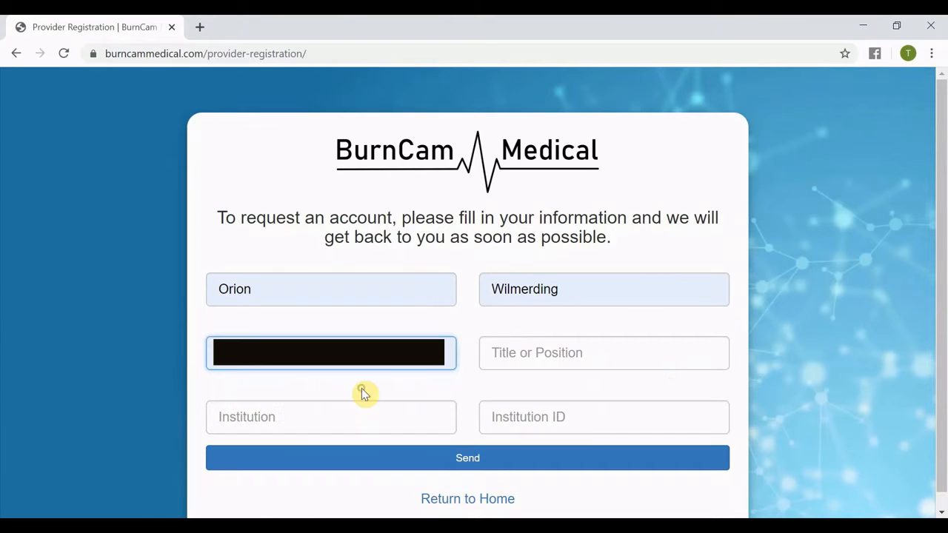
{"action": "left_click", "coordinate": [527, 353]}
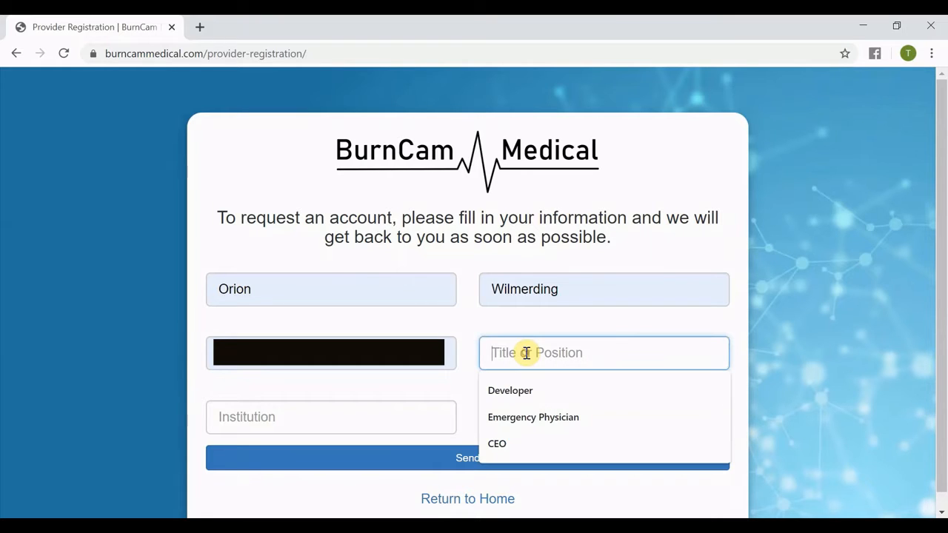
{"action": "left_click", "coordinate": [535, 418]}
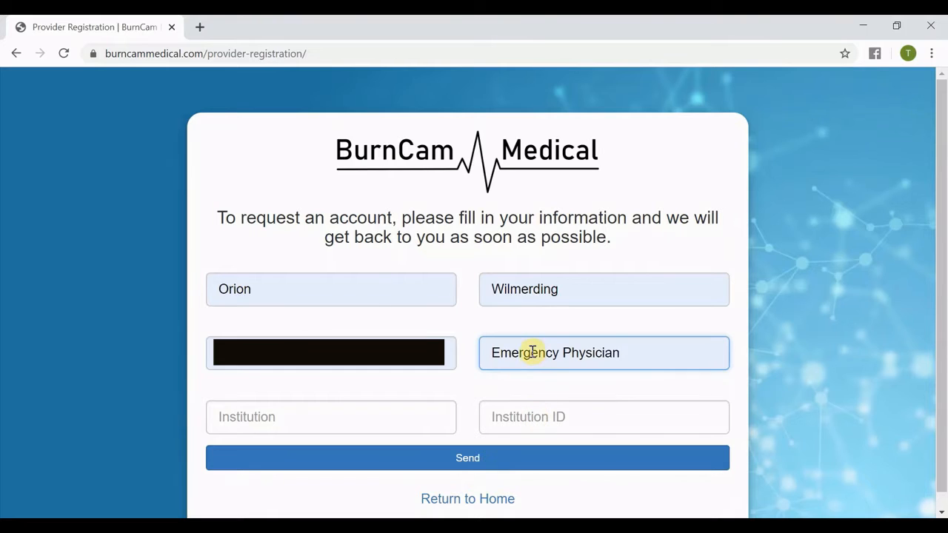
Set the institution to BurnCam Hospital and enter the institution ID.
{"action": "left_click", "coordinate": [336, 414]}
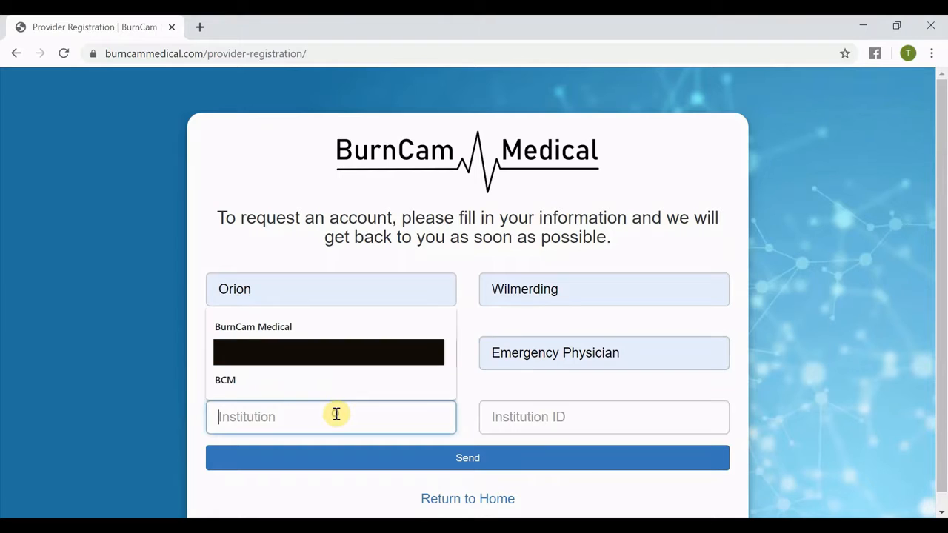
{"action": "left_click", "coordinate": [540, 418]}
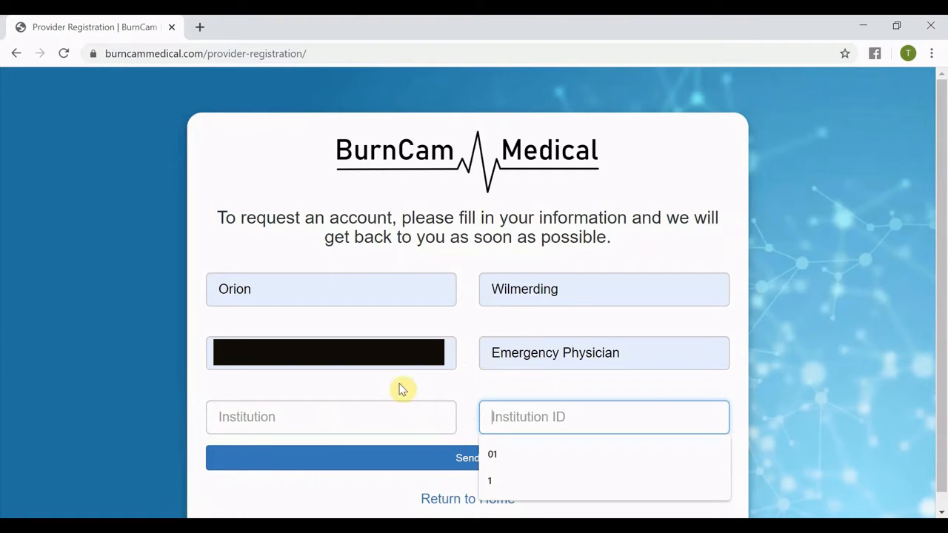
{"action": "left_click", "coordinate": [394, 415]}
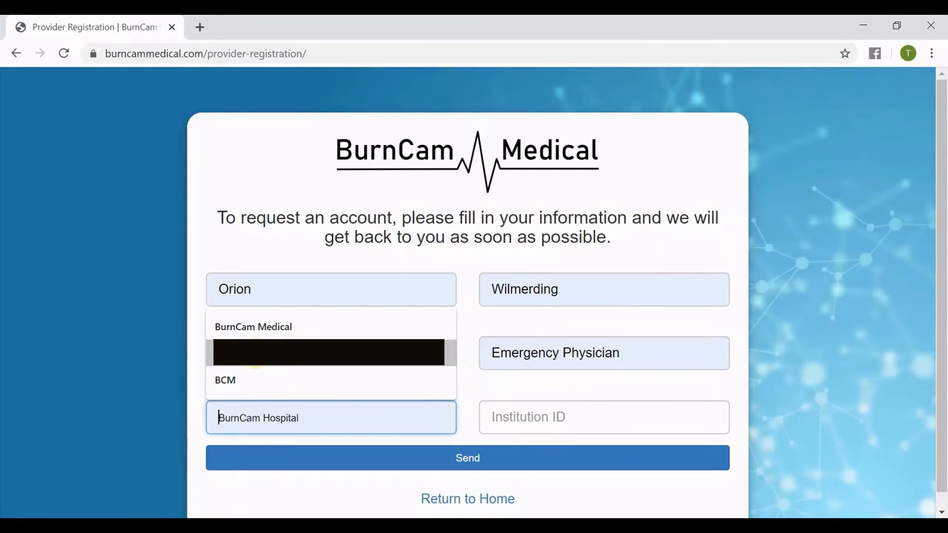
{"action": "left_click", "coordinate": [254, 364]}
{"action": "left_click", "coordinate": [564, 418]}
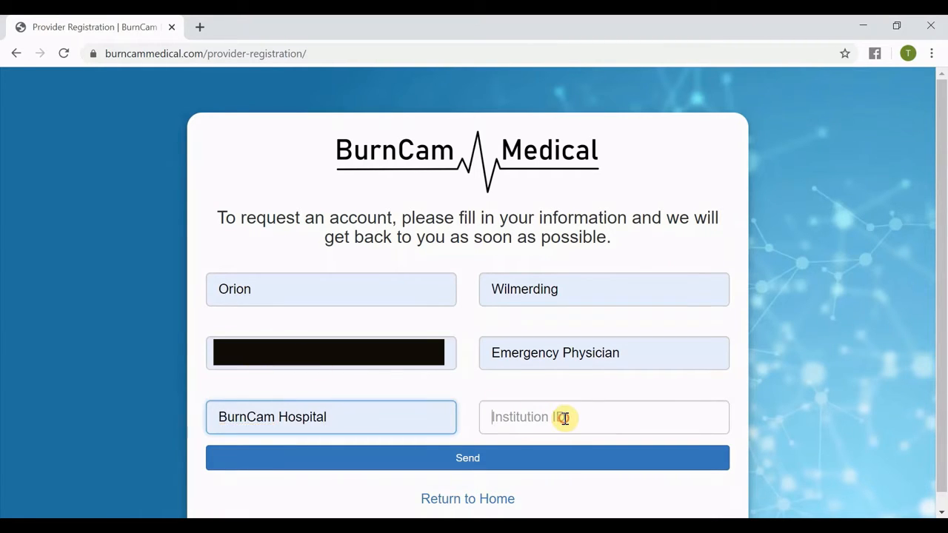
{"action": "type", "text": "01"}
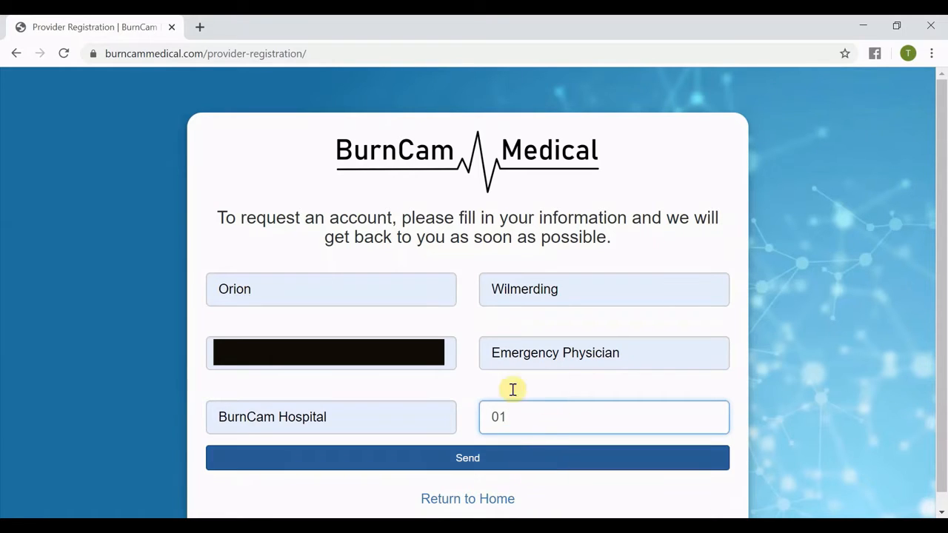
Submit the provider registration request.
{"action": "left_click", "coordinate": [446, 349]}
{"action": "left_click", "coordinate": [848, 375]}
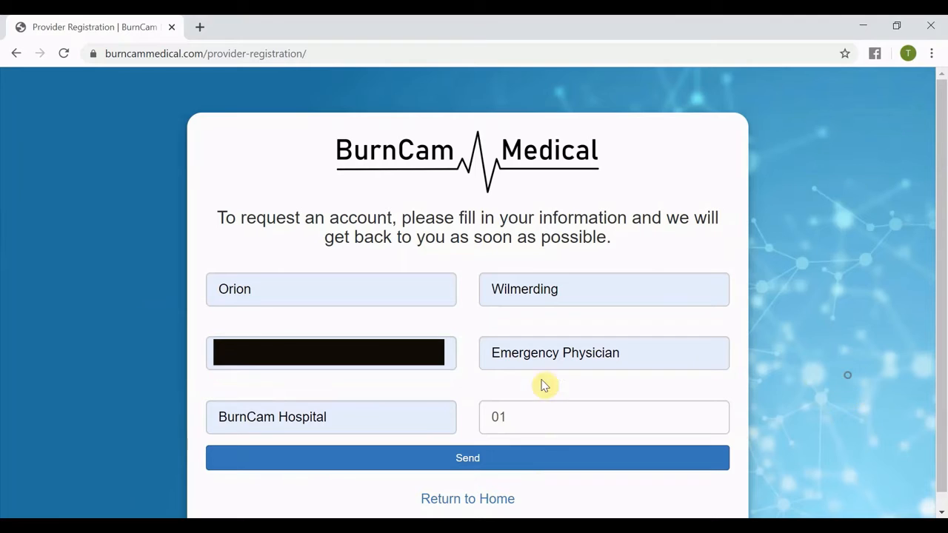
{"action": "left_click", "coordinate": [467, 459]}
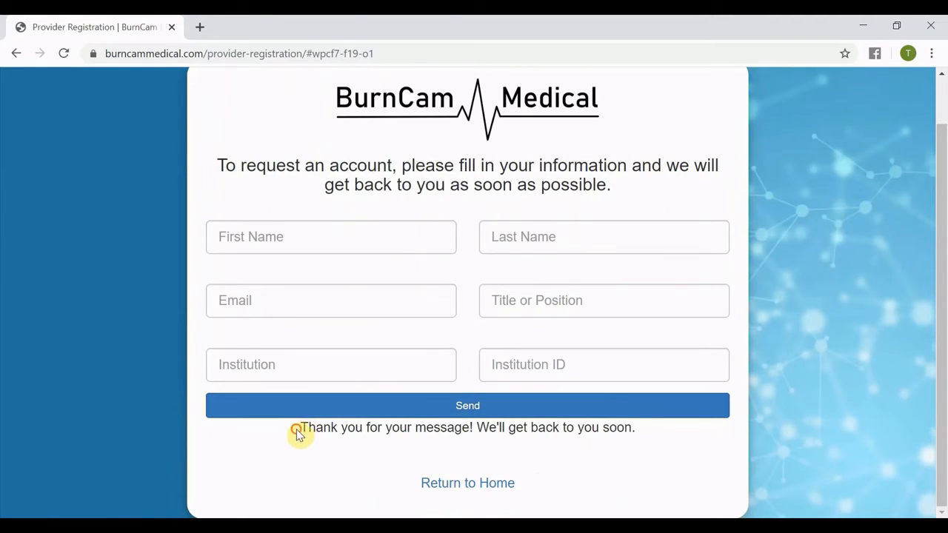
{"action": "left_click_drag", "start_coordinate": [299, 431], "coordinate": [643, 433]}
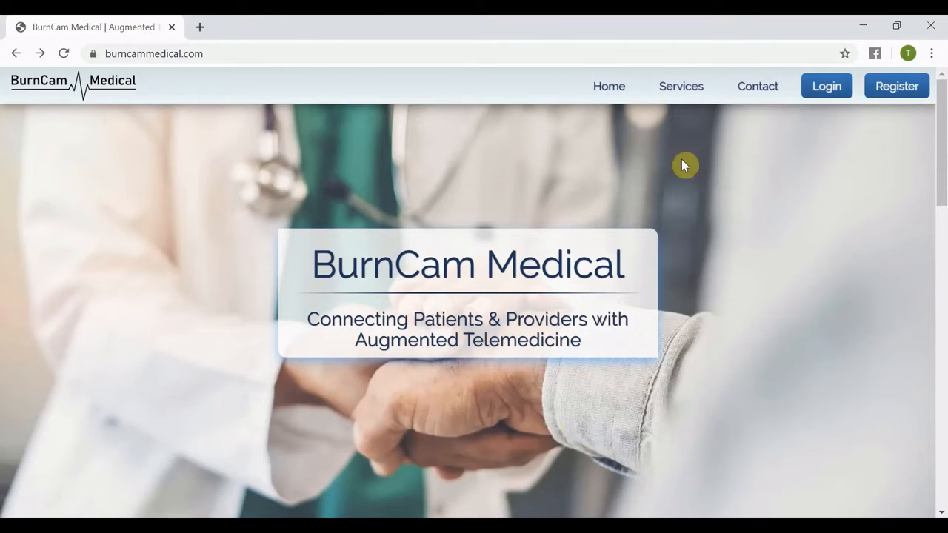
Open the provider login page from the home page's Providers section.
{"action": "left_click", "coordinate": [822, 87]}
{"action": "scroll", "coordinate": [737, 197], "scroll_direction": "down", "scroll_amount": 4}
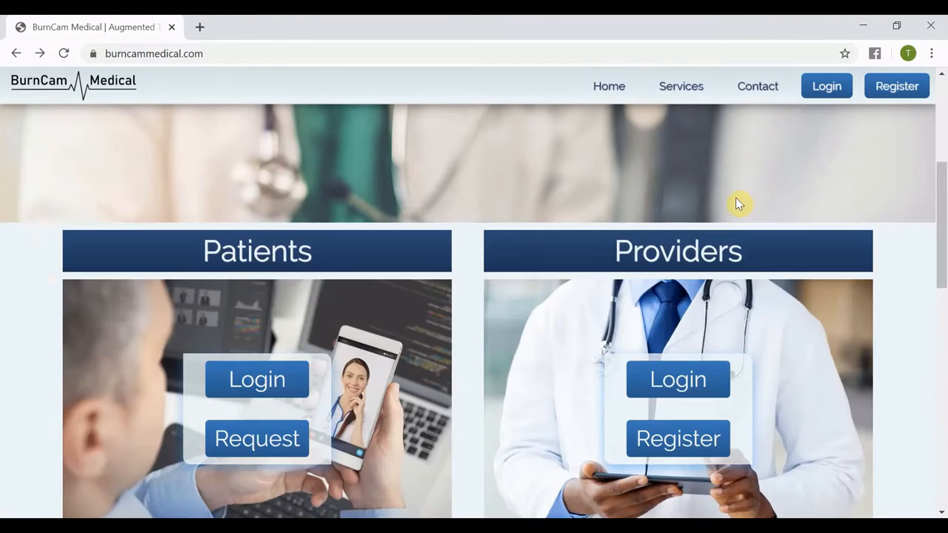
{"action": "left_click", "coordinate": [678, 396]}
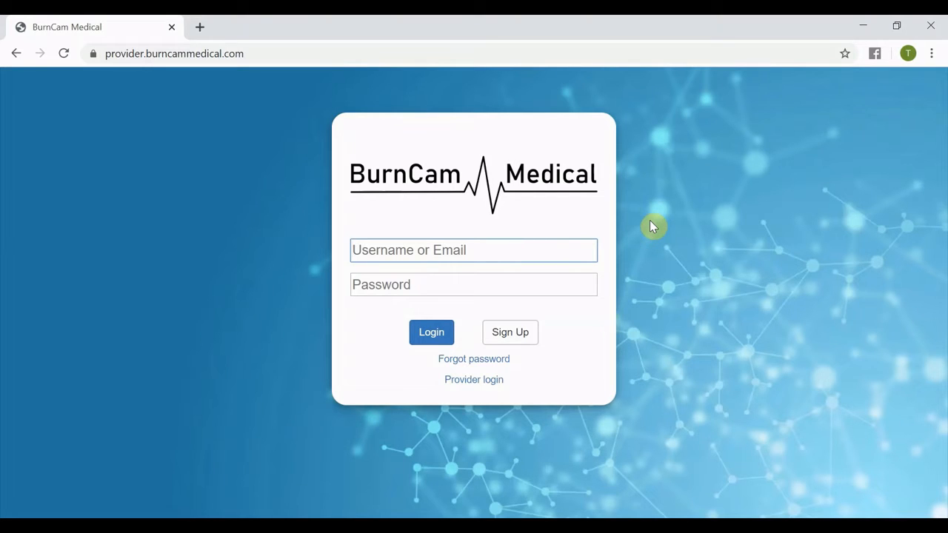
Log in with the provider's username and the pasted temporary password.
{"action": "type", "text": "Orion"}
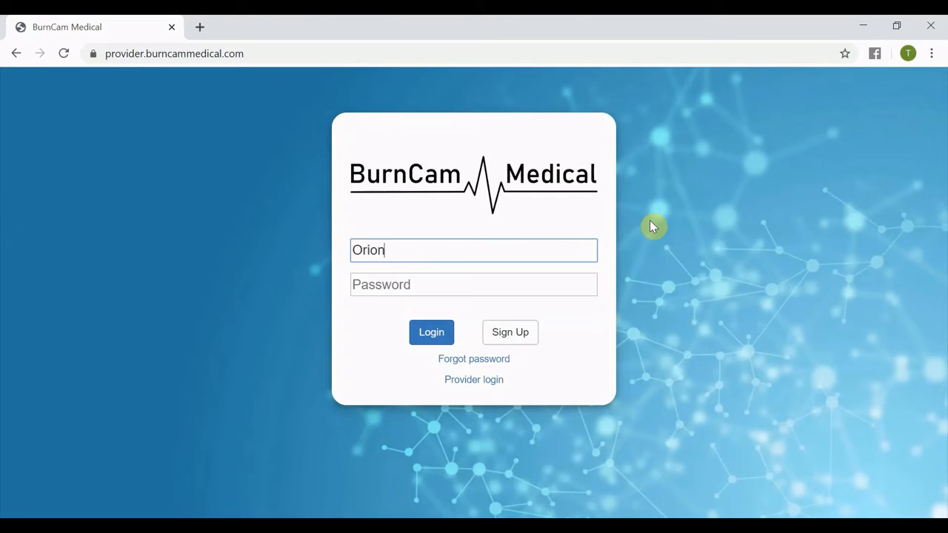
{"action": "key", "text": "Tab"}
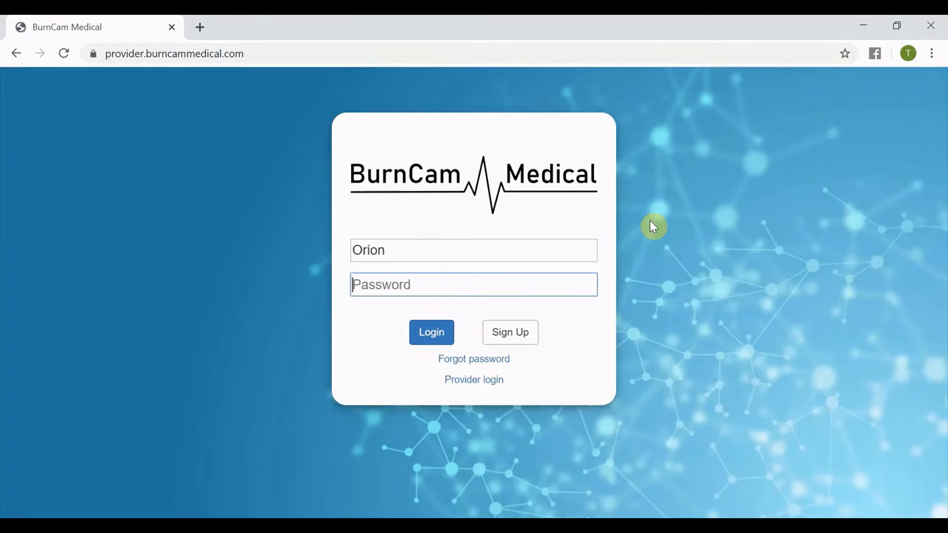
{"action": "key", "text": "ctrl+v"}
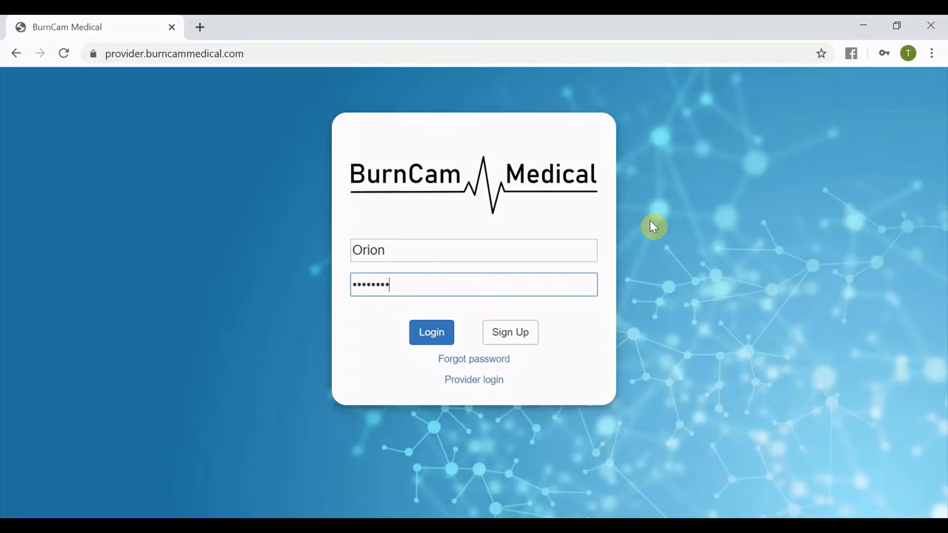
{"action": "left_click", "coordinate": [444, 335]}
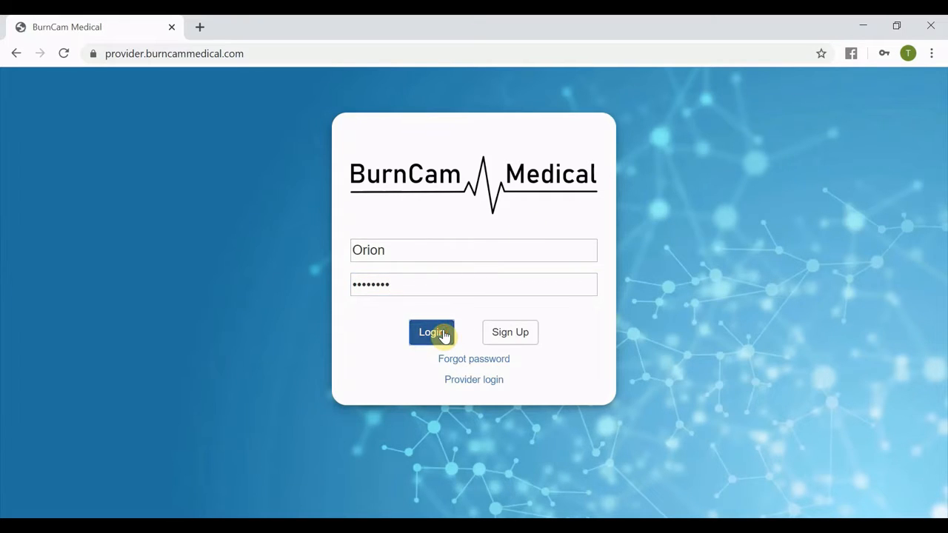
Enter and confirm a new account password, then create it.
{"action": "left_click", "coordinate": [395, 276]}
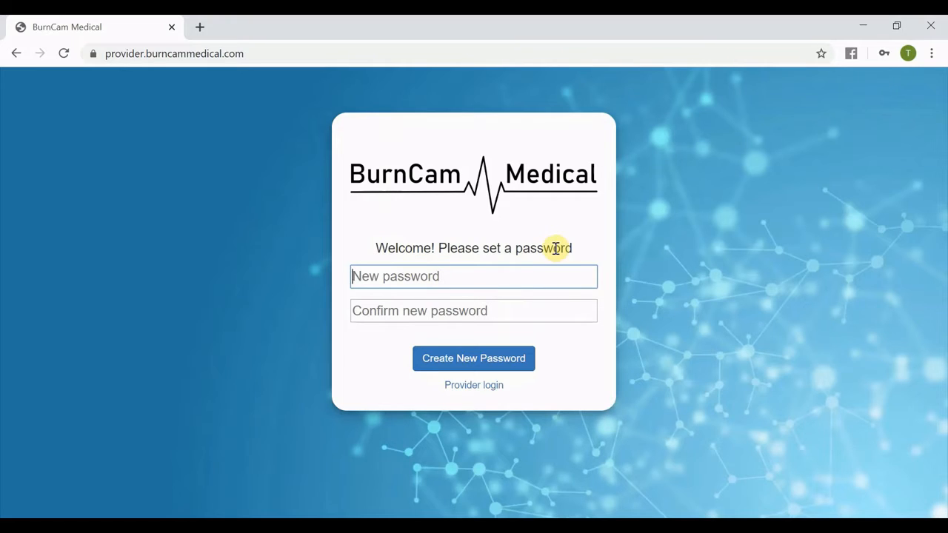
{"action": "type", "text": "••••••••"}
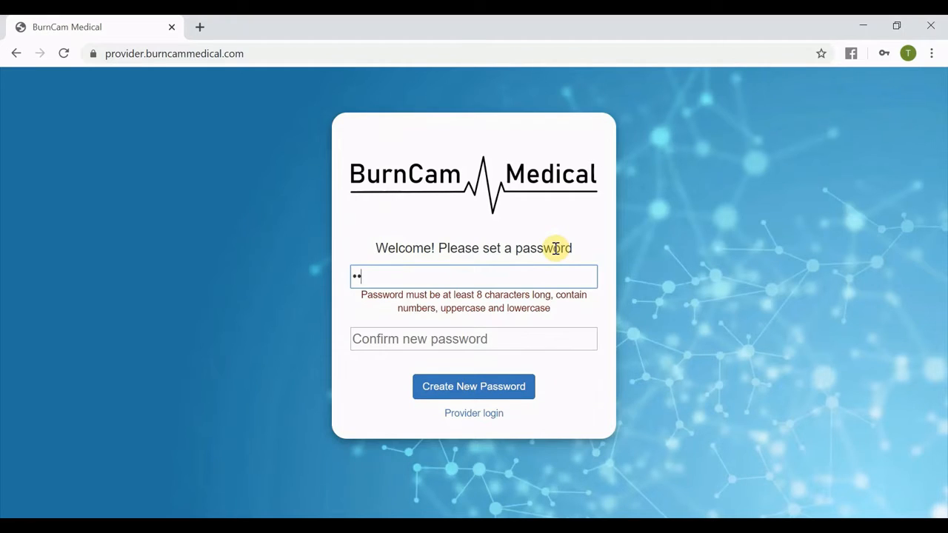
{"action": "type", "text": "•••"}
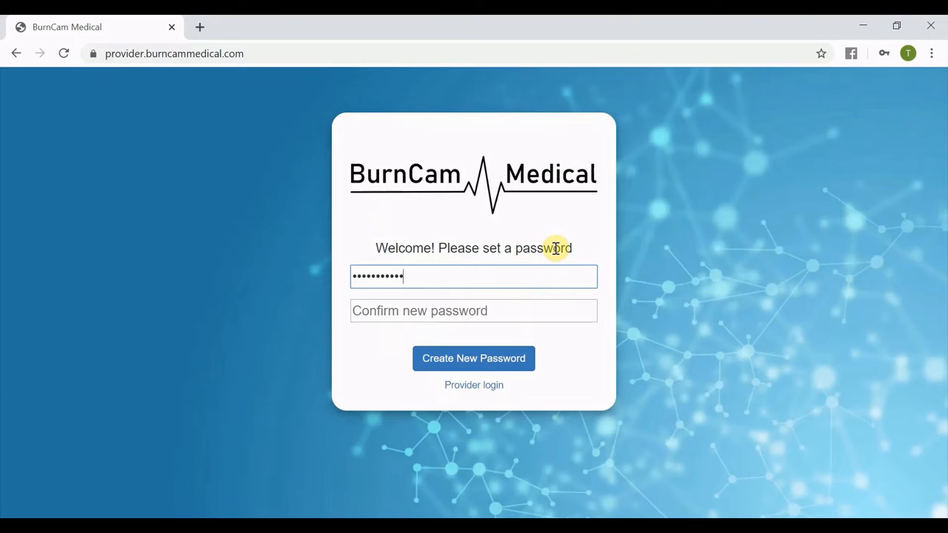
{"action": "key", "text": "Tab"}
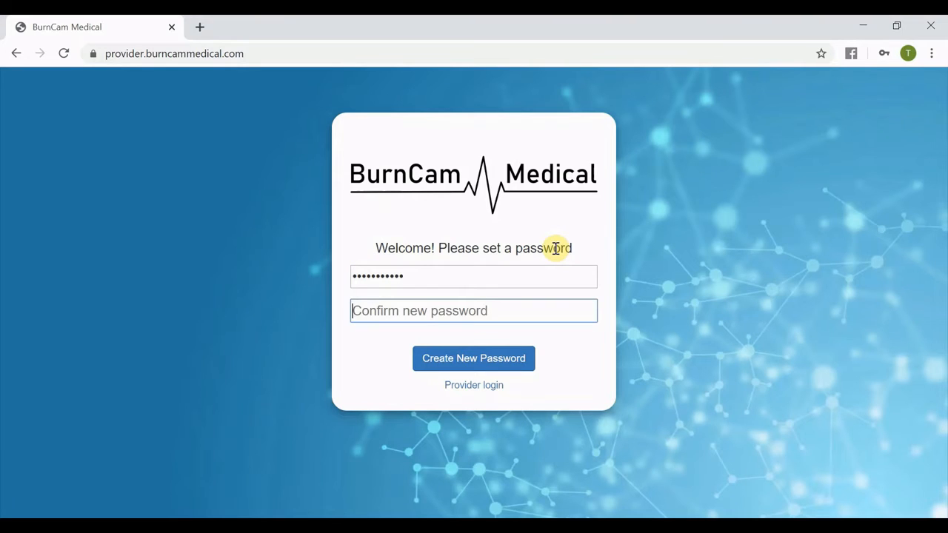
{"action": "type", "text": "•••••••••••"}
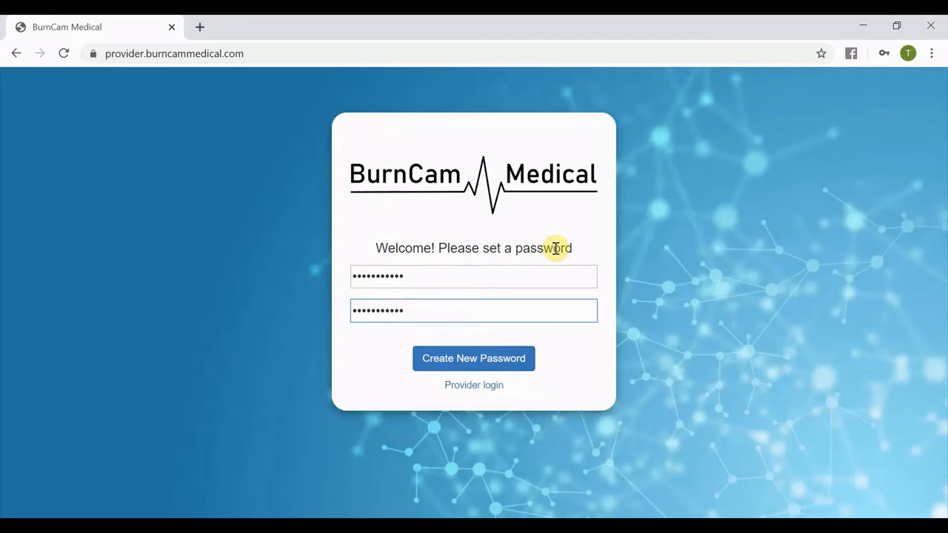
{"action": "left_click", "coordinate": [508, 360]}
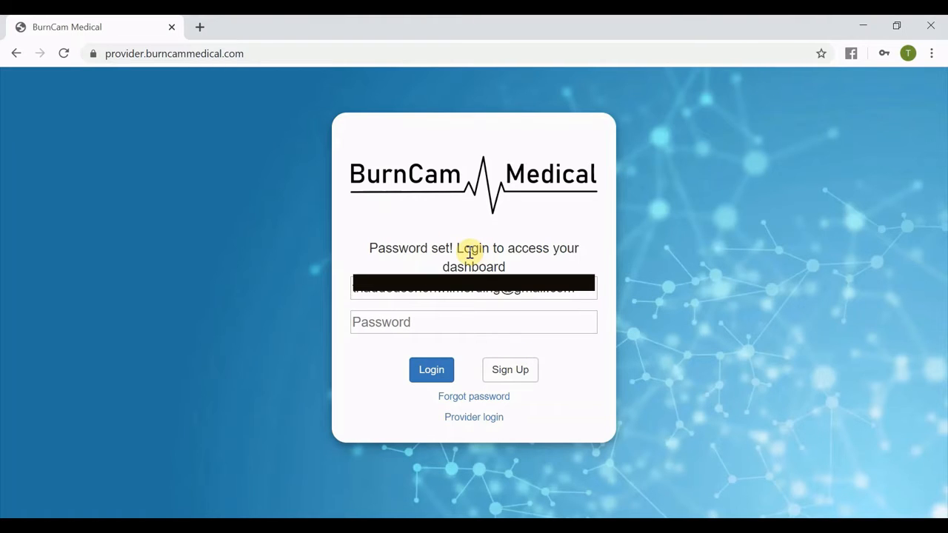
Log in to the provider portal with the provider username and the new account password.
{"action": "left_click", "coordinate": [439, 323]}
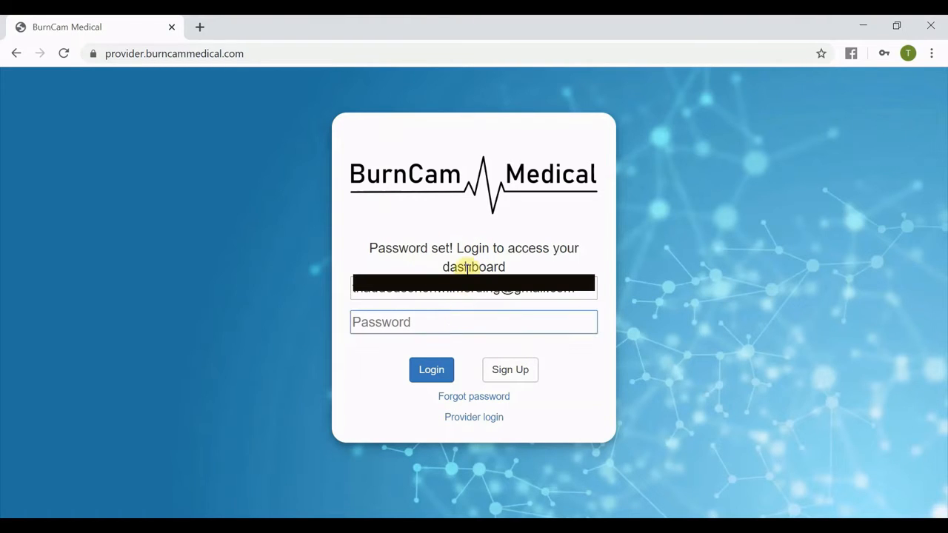
{"action": "type", "text": "••••••••••"}
{"action": "key", "text": "shift+Tab"}
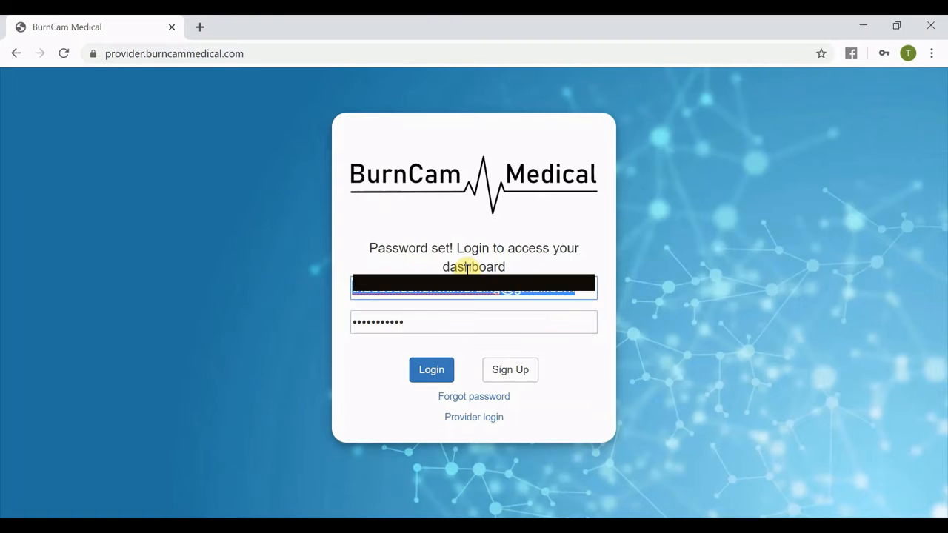
{"action": "type", "text": "Orion"}
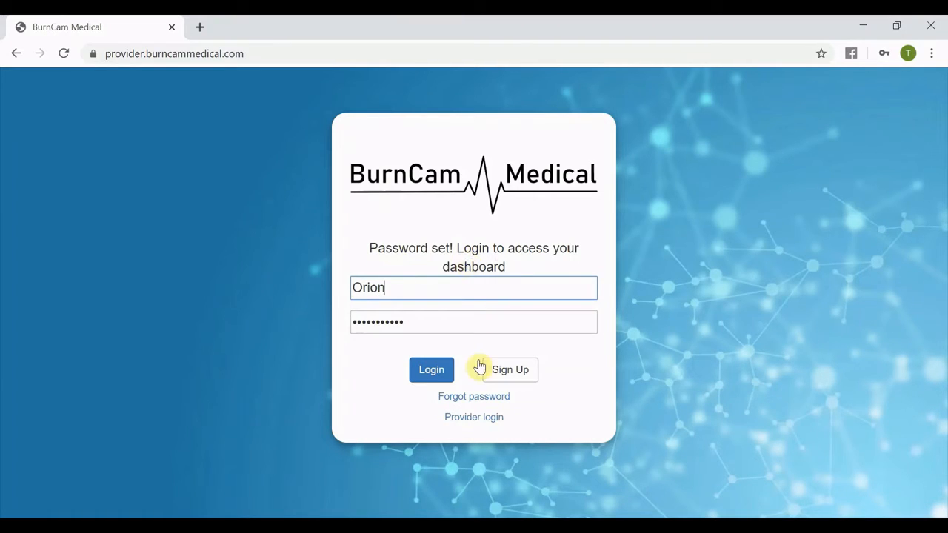
{"action": "left_click", "coordinate": [437, 379]}
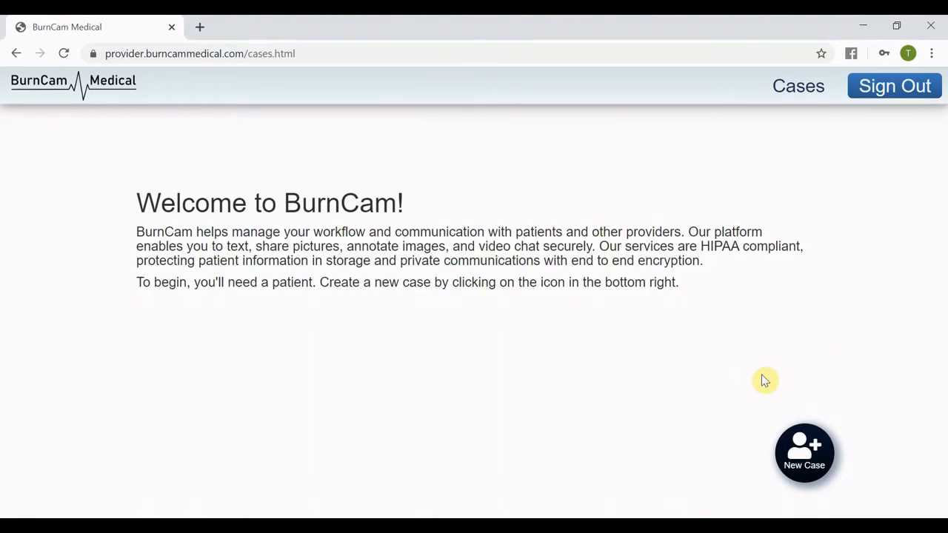
Start a new patient case and fill the patient's email and confirmation email from saved suggestions.
{"action": "left_click", "coordinate": [794, 455]}
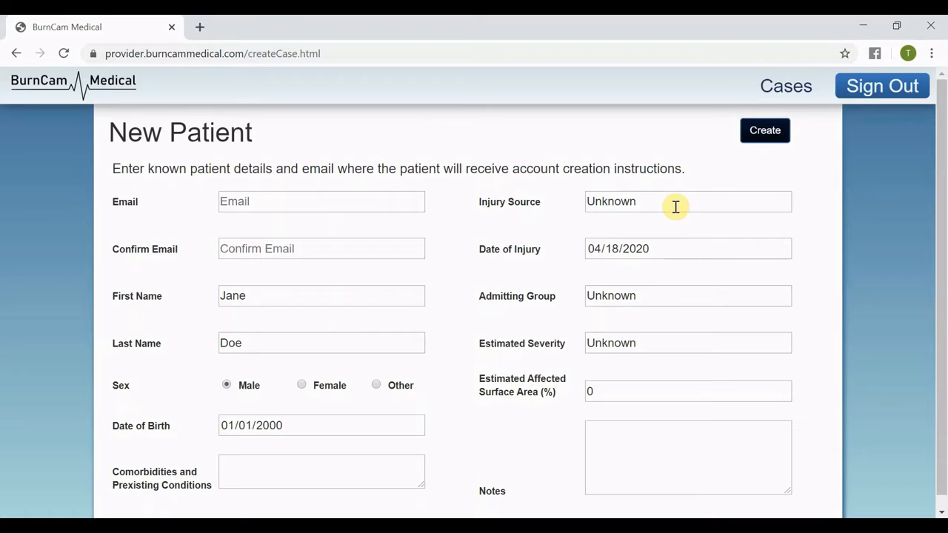
{"action": "left_click", "coordinate": [319, 201]}
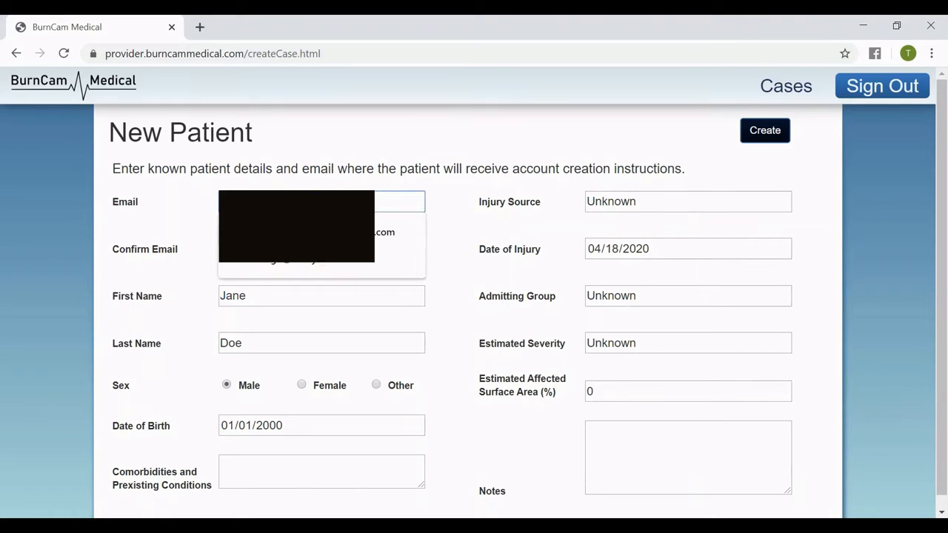
{"action": "left_click", "coordinate": [319, 232]}
{"action": "left_click", "coordinate": [319, 249]}
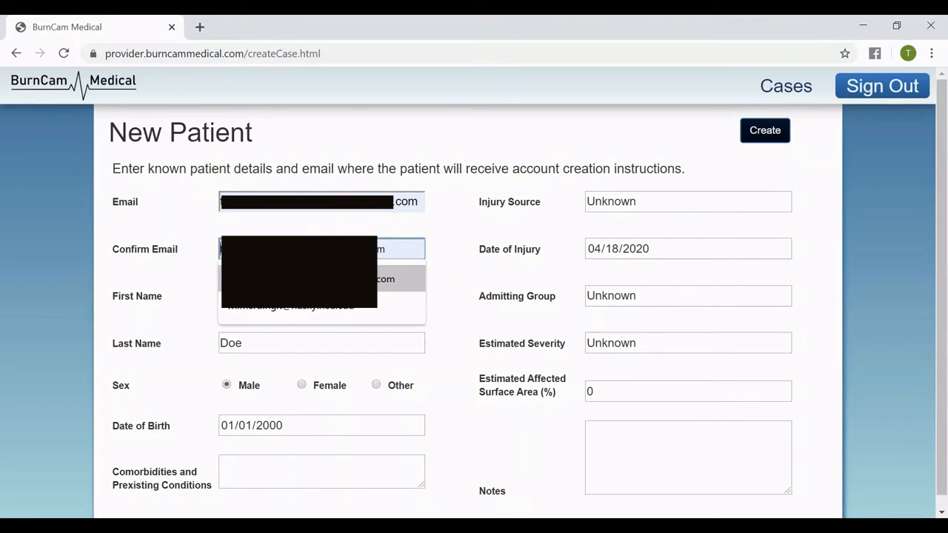
{"action": "left_click", "coordinate": [319, 279]}
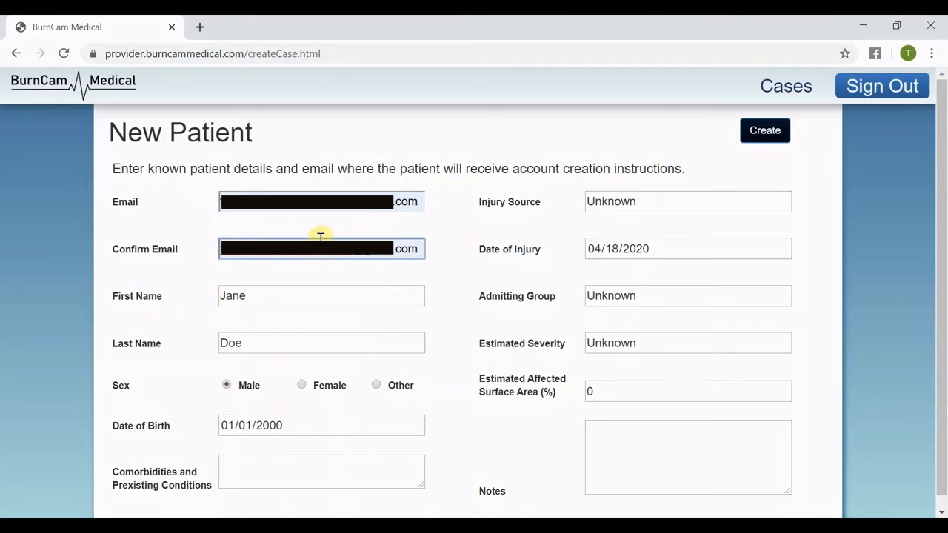
Create the new patient case with the remaining default details.
{"action": "left_click", "coordinate": [420, 202]}
{"action": "left_click_drag", "start_coordinate": [421, 202], "coordinate": [163, 203]}
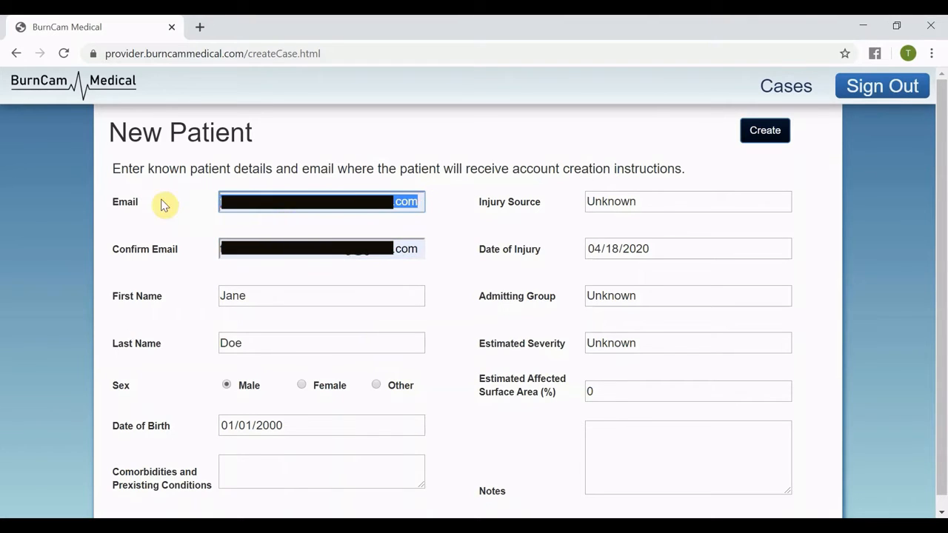
{"action": "left_click", "coordinate": [424, 249]}
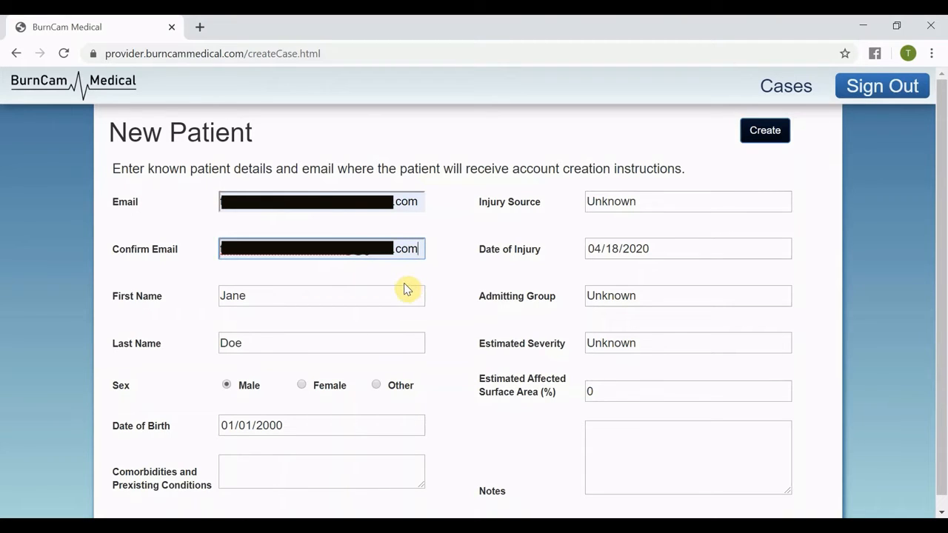
{"action": "left_click", "coordinate": [276, 303]}
{"action": "left_click", "coordinate": [259, 342]}
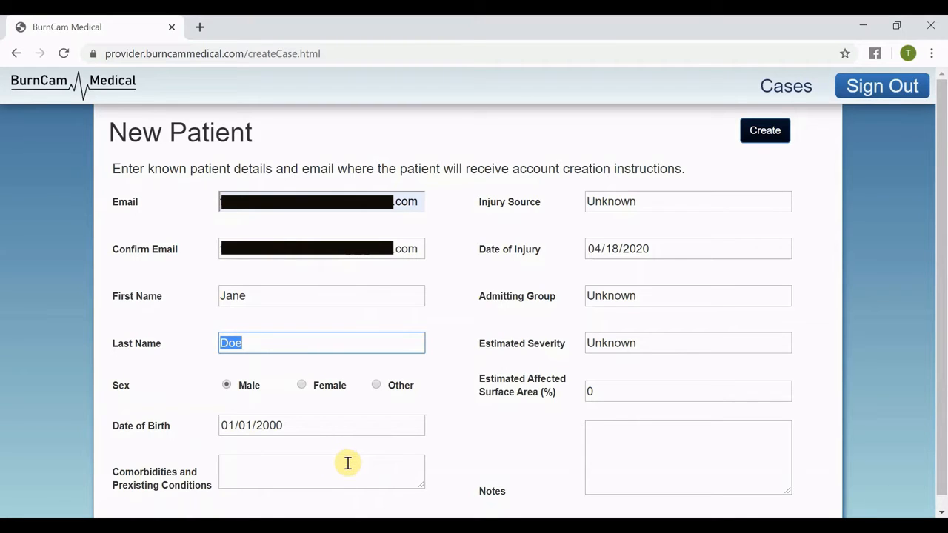
{"action": "left_click", "coordinate": [352, 458]}
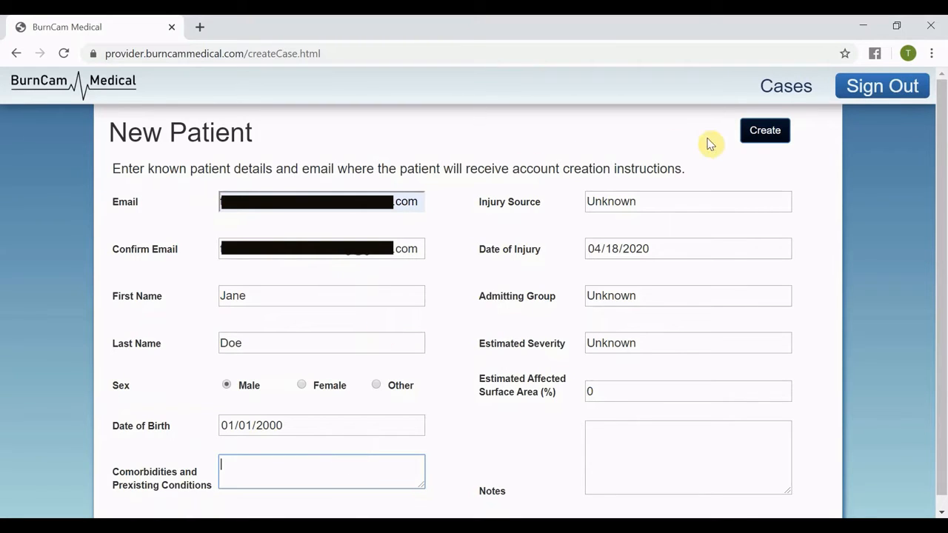
{"action": "left_click", "coordinate": [763, 135]}
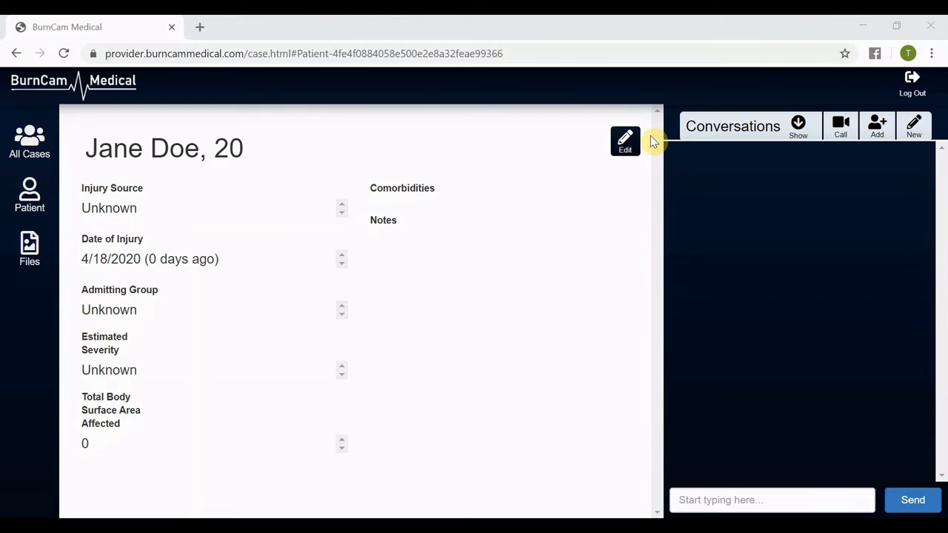
Edit the case's patient details and change the first name to John.
{"action": "left_click", "coordinate": [623, 142]}
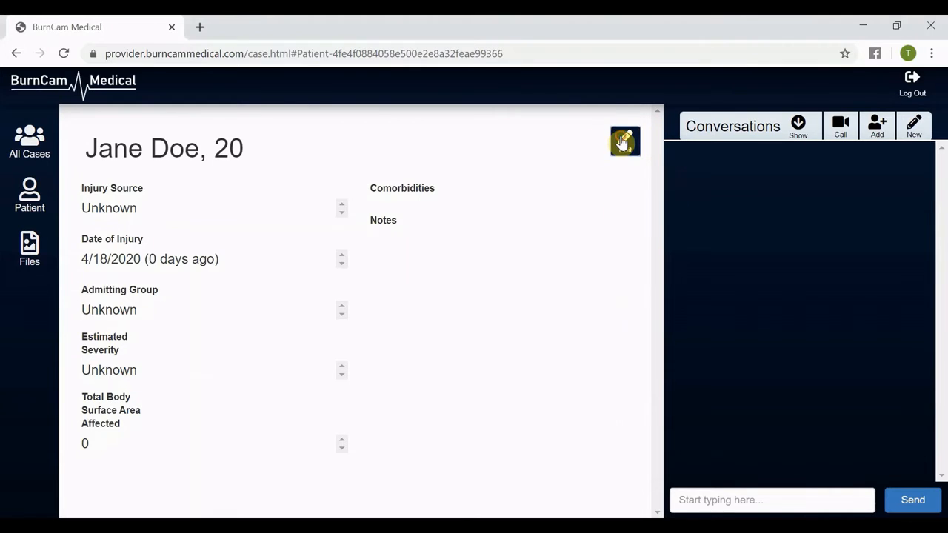
{"action": "left_click", "coordinate": [315, 196]}
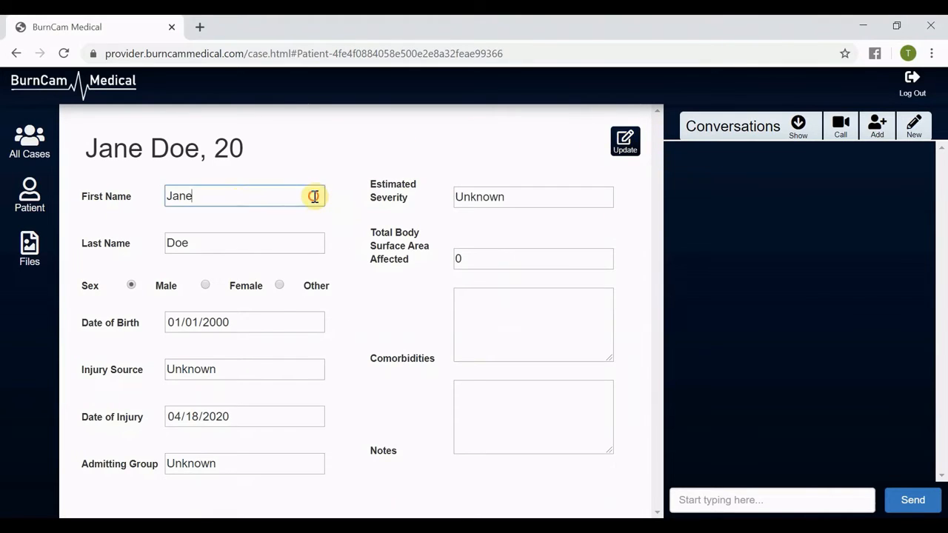
{"action": "left_click_drag", "start_coordinate": [314, 197], "coordinate": [17, 204]}
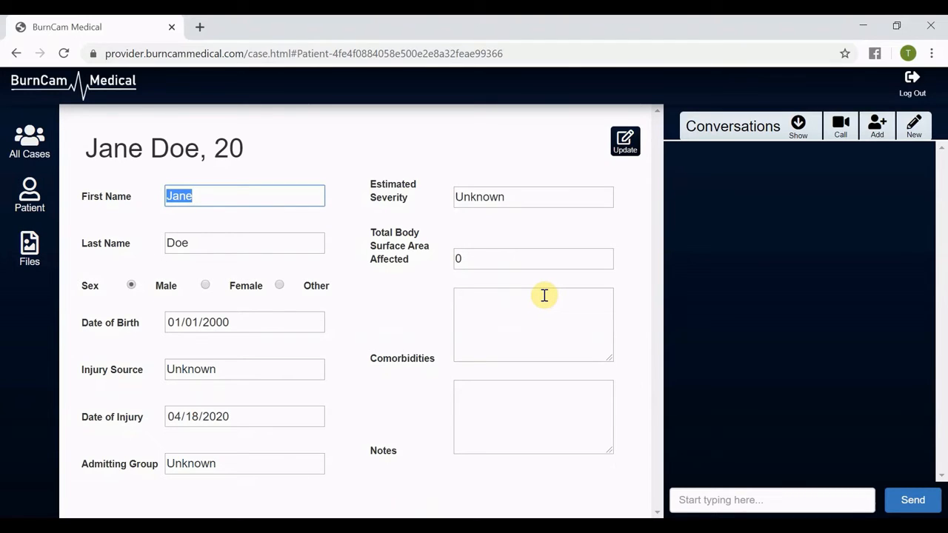
{"action": "type", "text": "John"}
Set the patient's date of birth.
{"action": "key", "text": "Tab"}
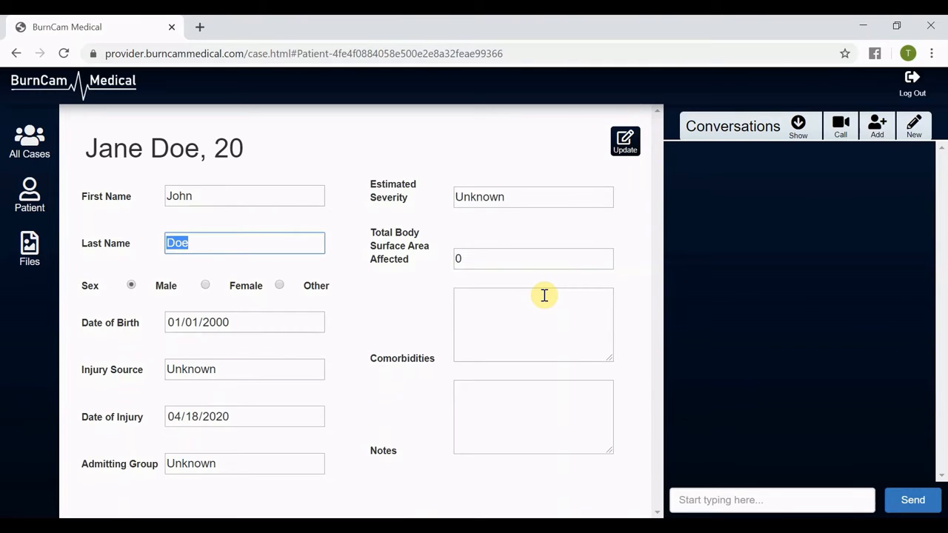
{"action": "key", "text": "Tab"}
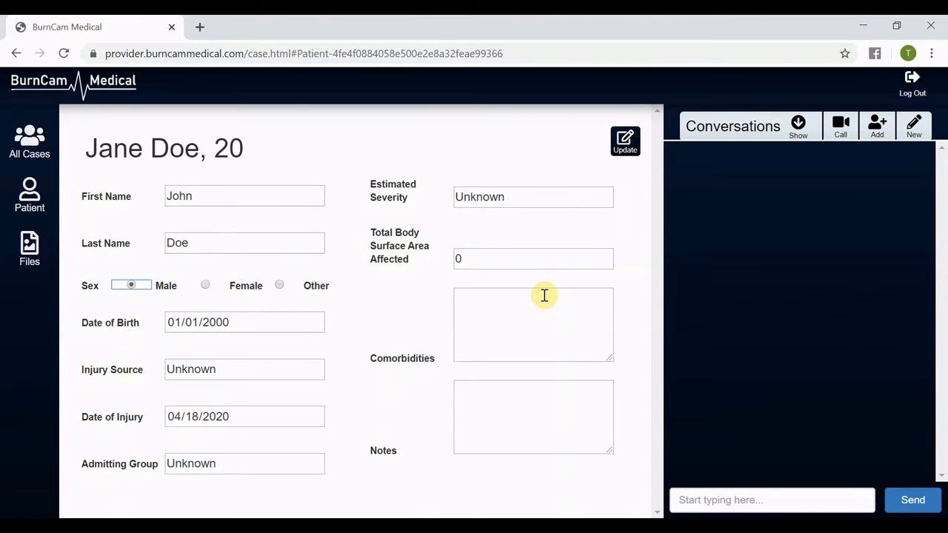
{"action": "key", "text": "Tab"}
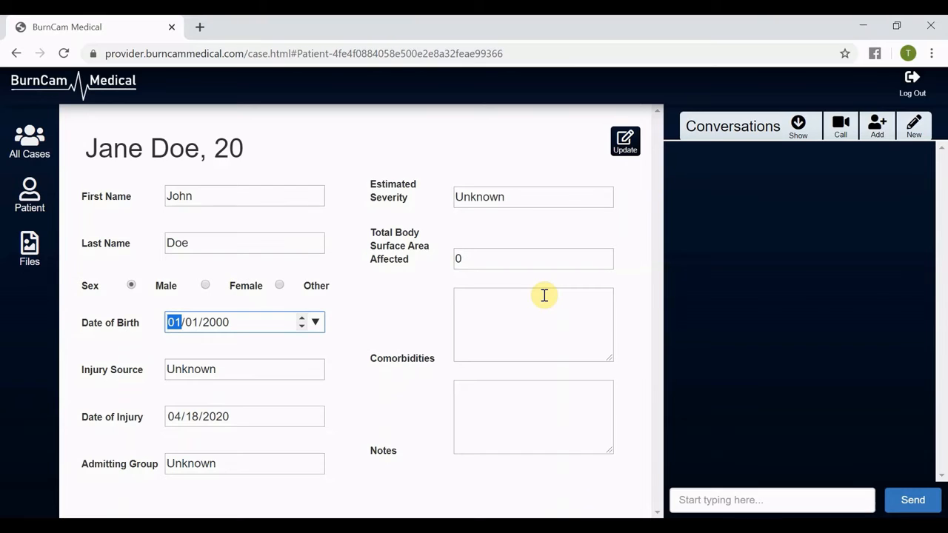
{"action": "type", "text": "9/"}
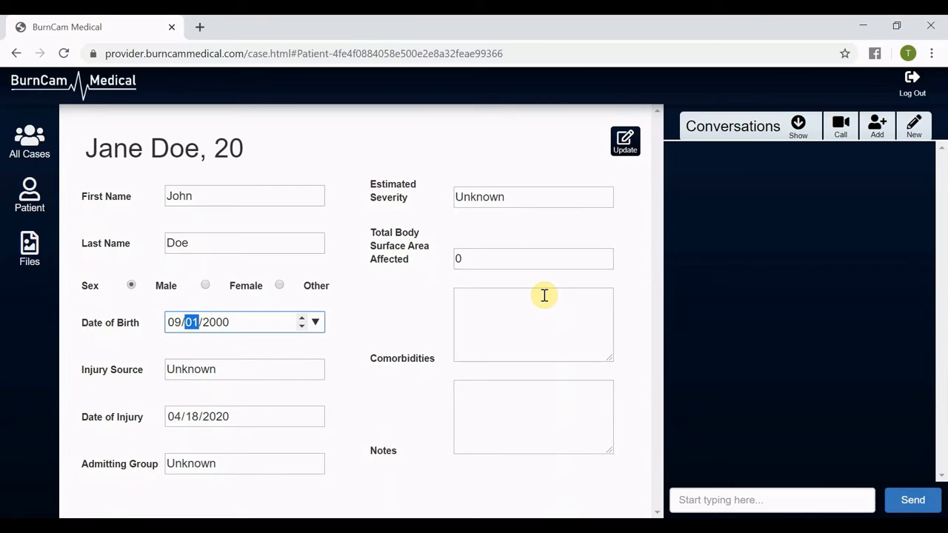
{"action": "type", "text": "29/"}
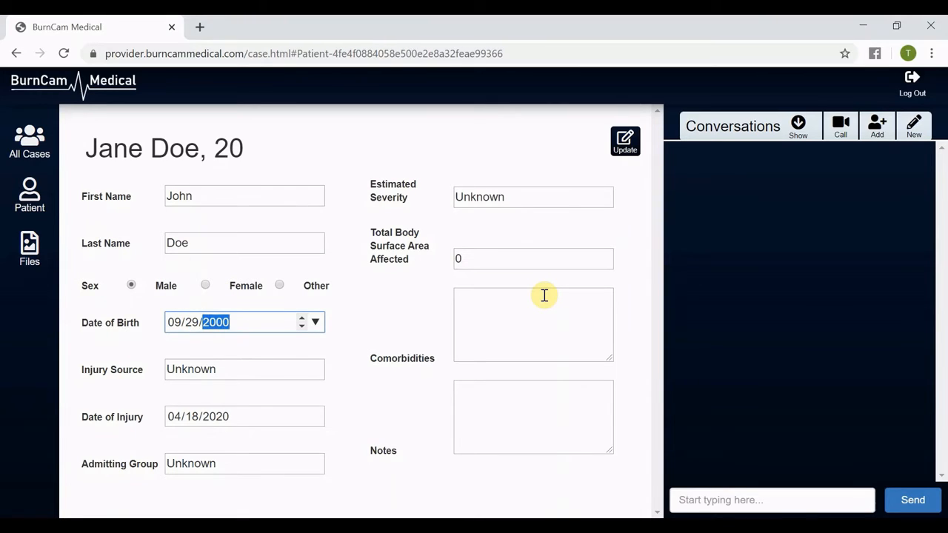
{"action": "type", "text": "1997"}
{"action": "key", "text": "Tab"}
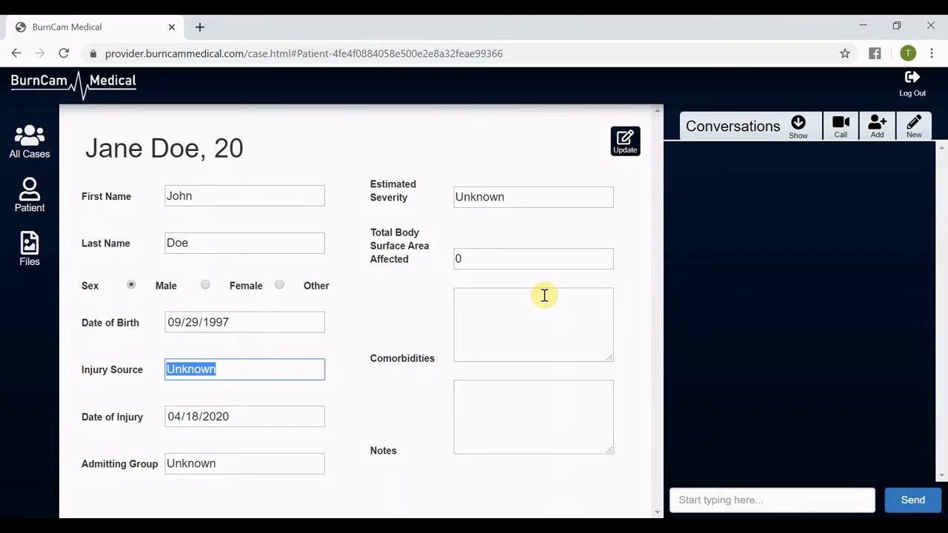
Set the injury source to Stove.
{"action": "type", "text": "Stovetop"}
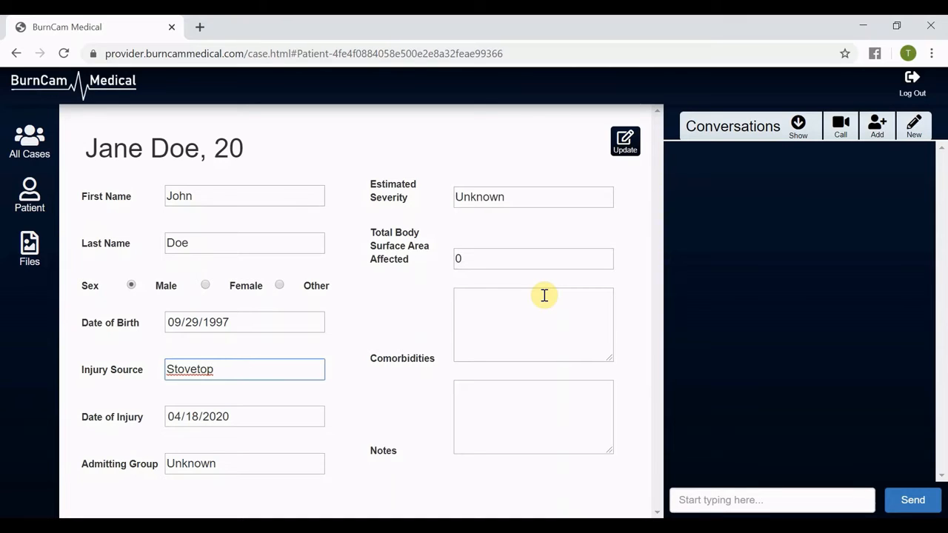
{"action": "key", "text": "BackSpace"}
{"action": "key", "text": "BackSpace"}
{"action": "key", "text": "Tab"}
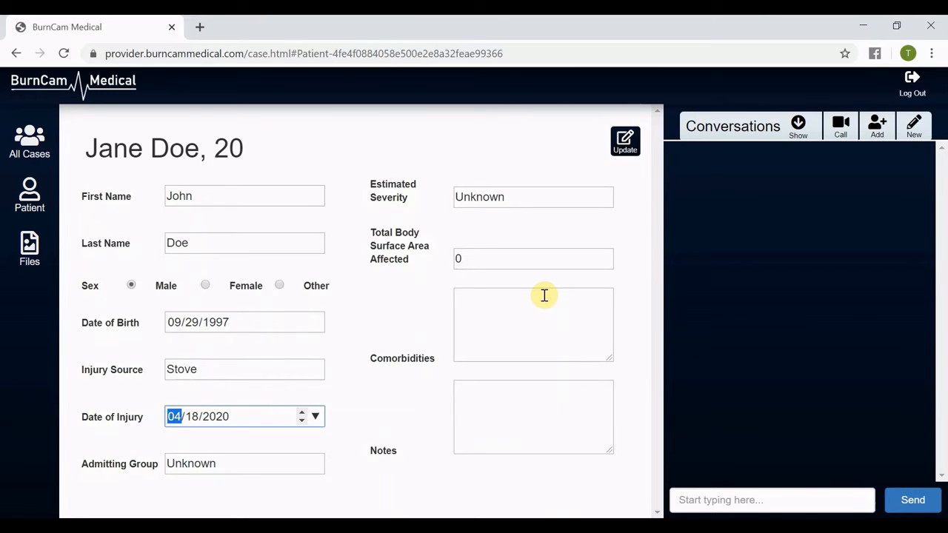
Set the admitting group to BurnCam Hospital.
{"action": "key", "text": "Tab"}
{"action": "key", "text": "Tab"}
{"action": "key", "text": "Tab"}
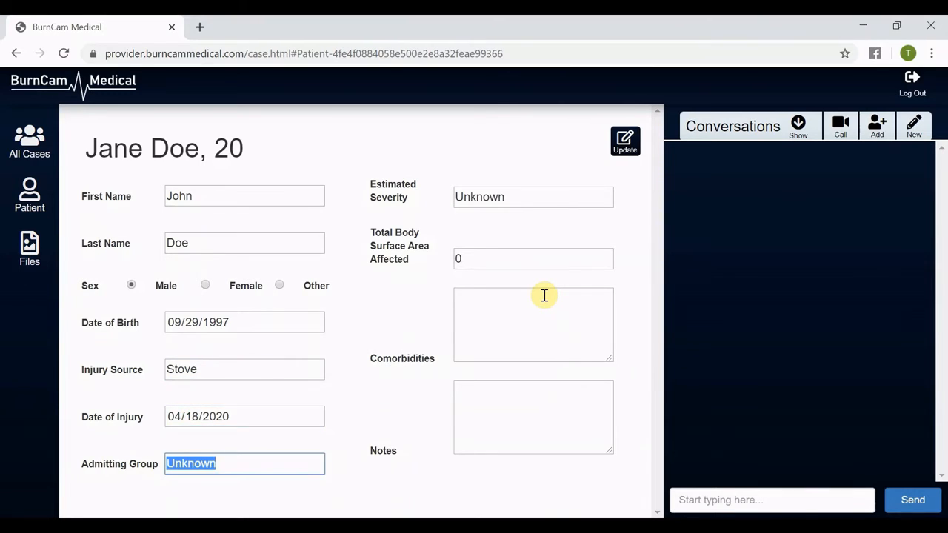
{"action": "key", "text": "BackSpace"}
{"action": "type", "text": "BurnCm"}
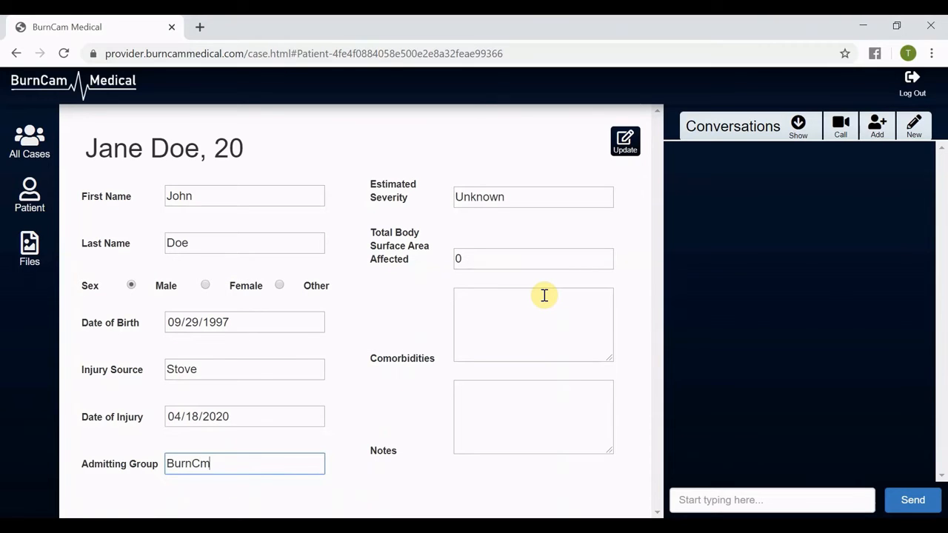
{"action": "key", "text": "BackSpace"}
{"action": "type", "text": "am Hospital"}
{"action": "key", "text": "Tab"}
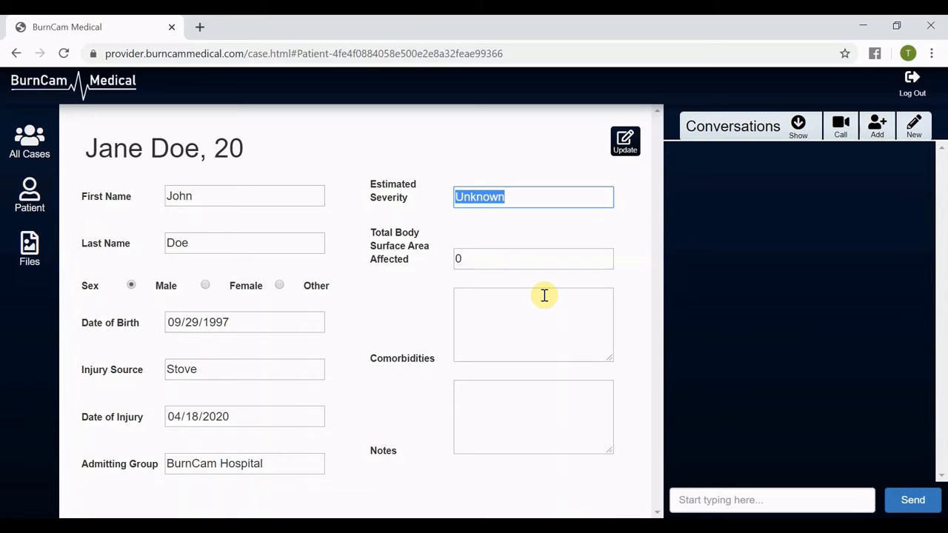
Set the estimated severity to 2nd Degree and the total body surface area affected to 1.
{"action": "type", "text": "2nd Degree"}
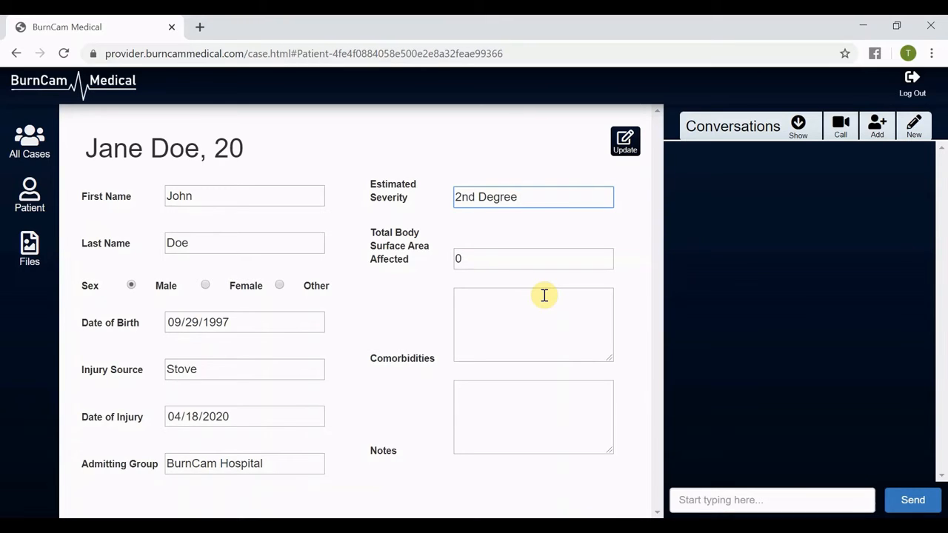
{"action": "key", "text": "BackSpace"}
{"action": "key", "text": "Tab"}
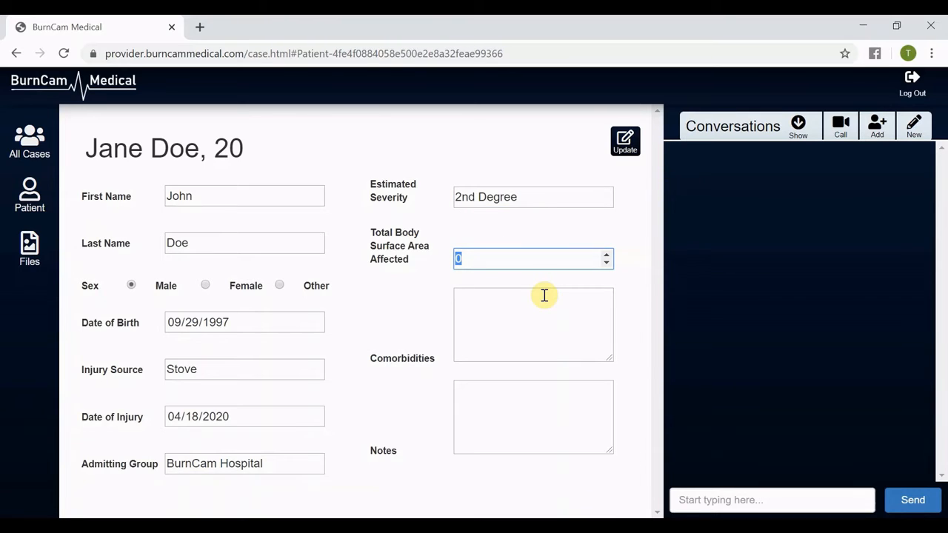
{"action": "type", "text": "1"}
Enter Diabetes as the comorbidity and save the updated patient details.
{"action": "left_click", "coordinate": [545, 296]}
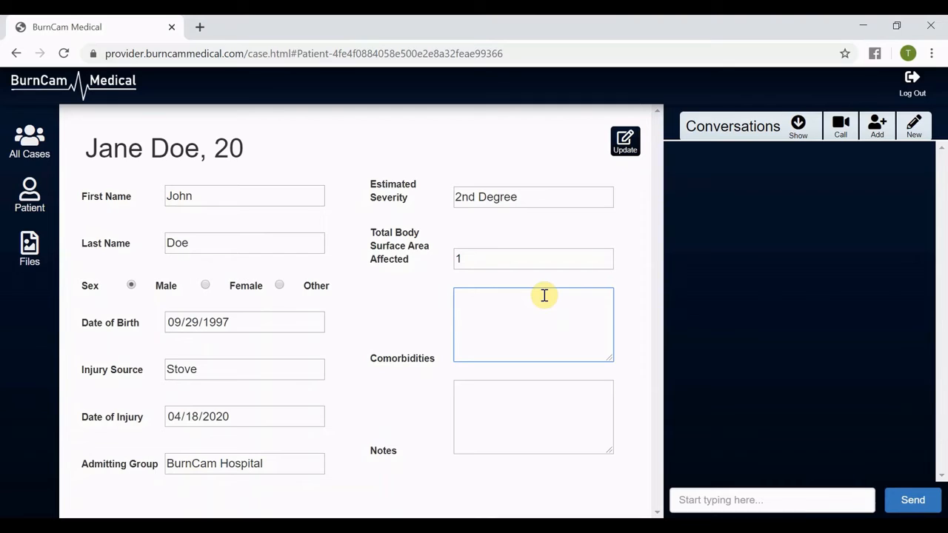
{"action": "type", "text": "Diabetes"}
{"action": "key", "text": "Tab"}
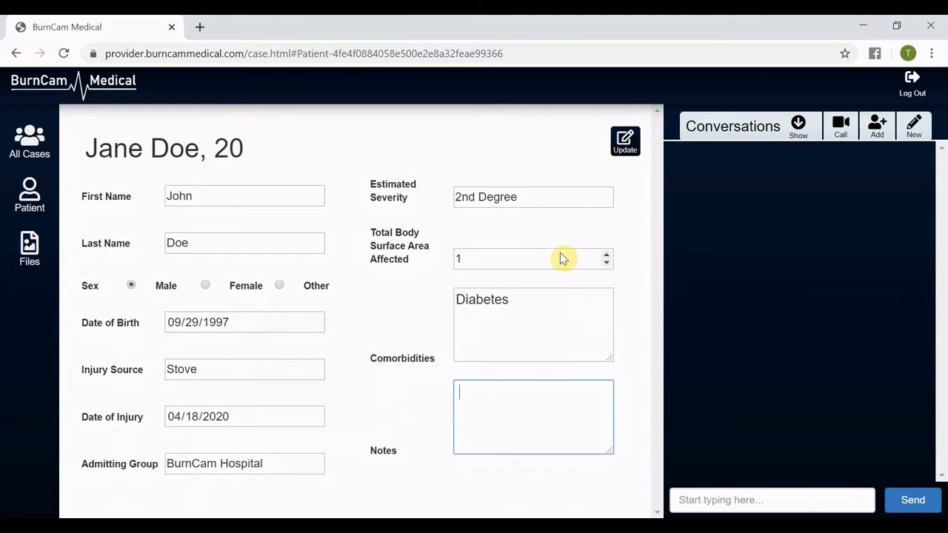
{"action": "left_click", "coordinate": [631, 144]}
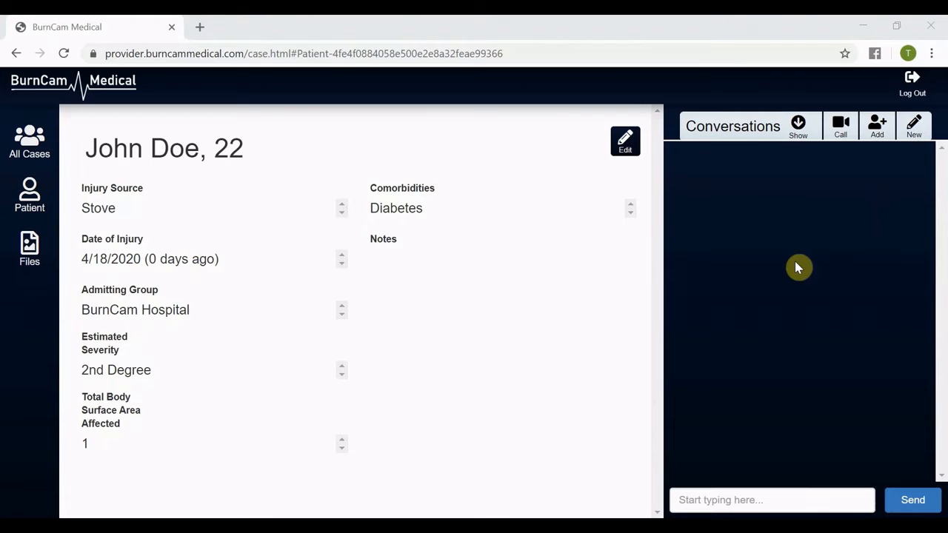
Upload the image 2nd Degree Burn.jpg from the Test Resources folder to the case's files.
{"action": "left_click", "coordinate": [40, 238]}
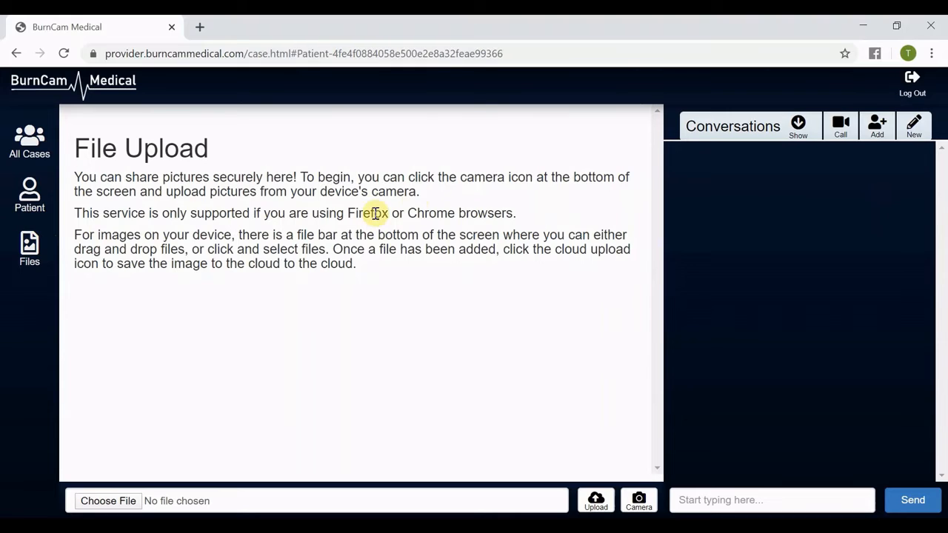
{"action": "left_click", "coordinate": [136, 506]}
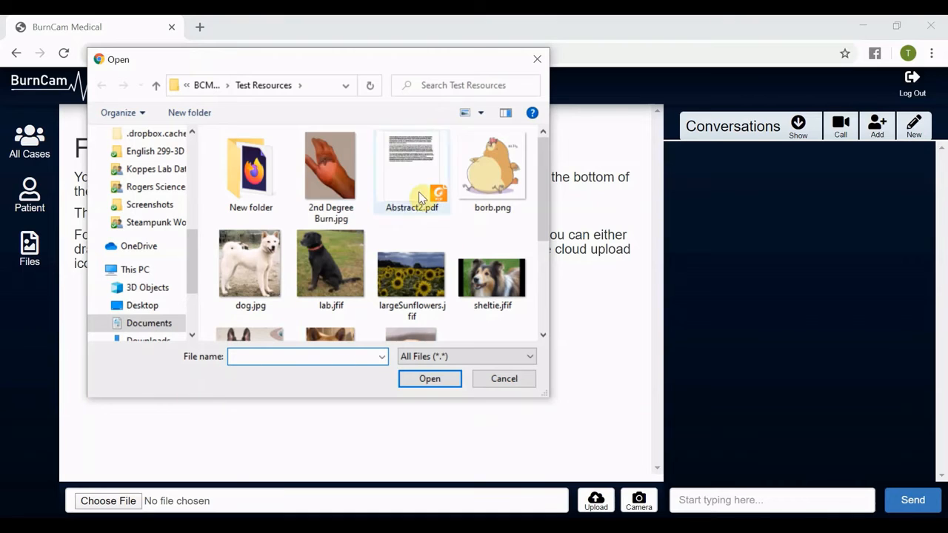
{"action": "left_click", "coordinate": [335, 167]}
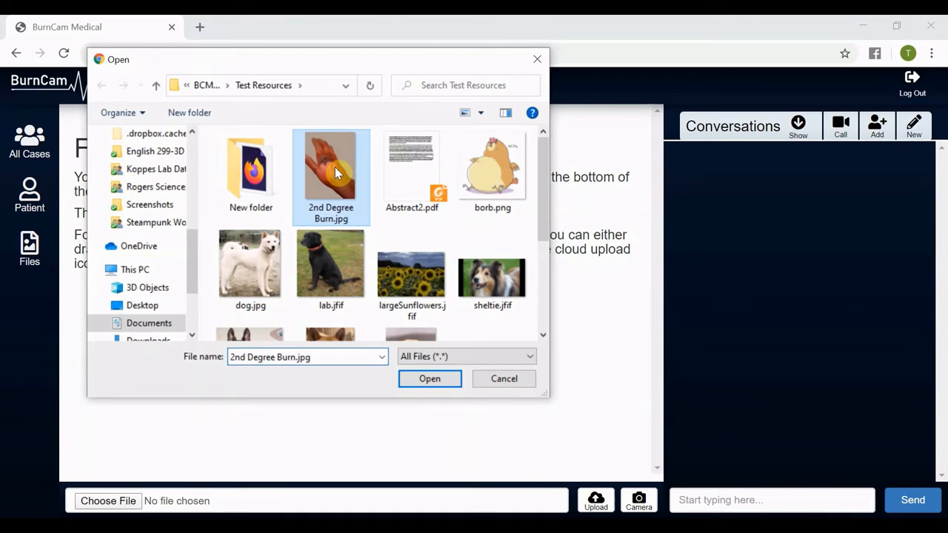
{"action": "left_click", "coordinate": [431, 382]}
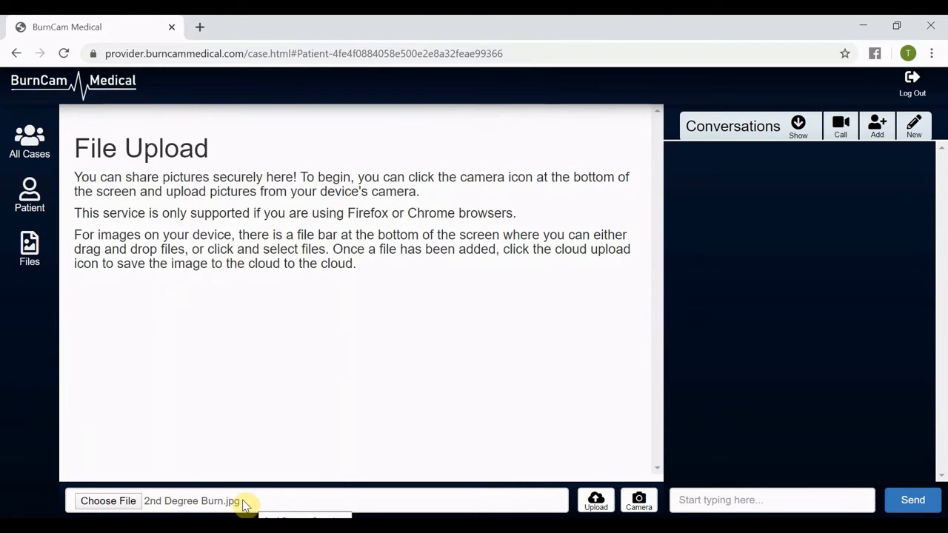
{"action": "left_click", "coordinate": [597, 502]}
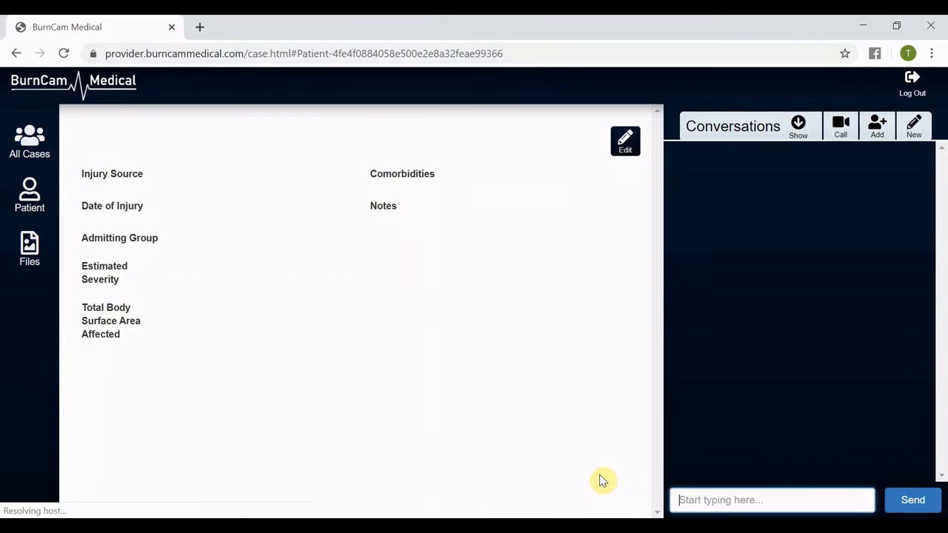
Edit the uploaded image's details, setting the location to Hand and the surface area to 0.7%.
{"action": "left_click", "coordinate": [41, 247]}
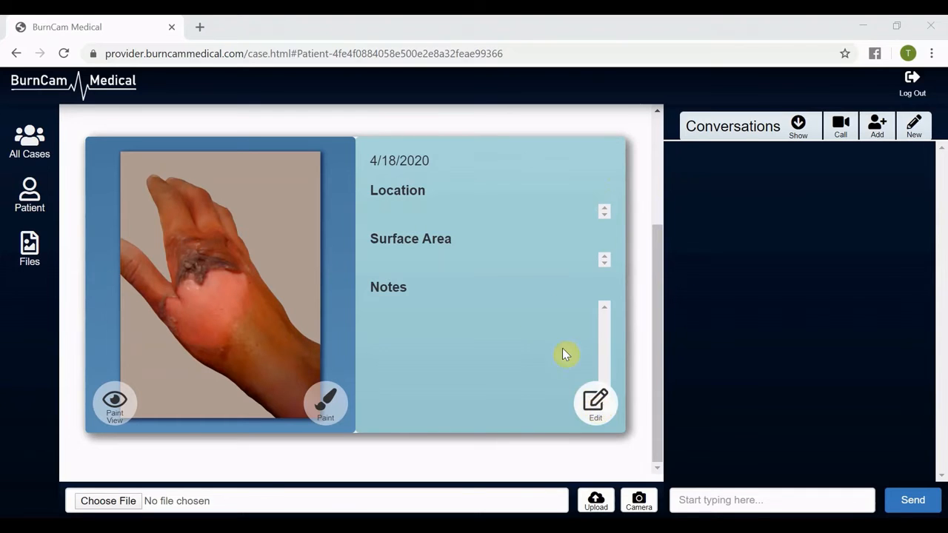
{"action": "left_click", "coordinate": [598, 402]}
{"action": "left_click", "coordinate": [520, 202]}
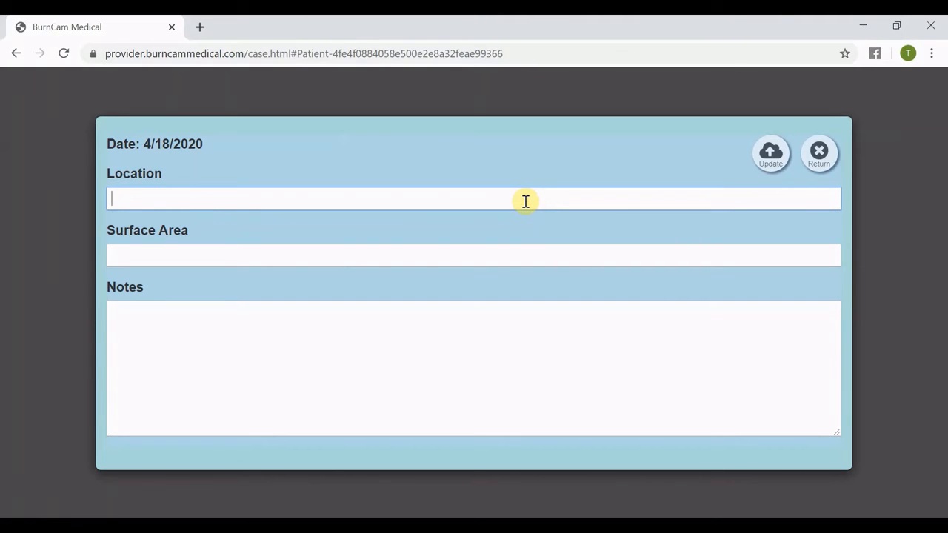
{"action": "type", "text": "Hand"}
{"action": "key", "text": "Tab"}
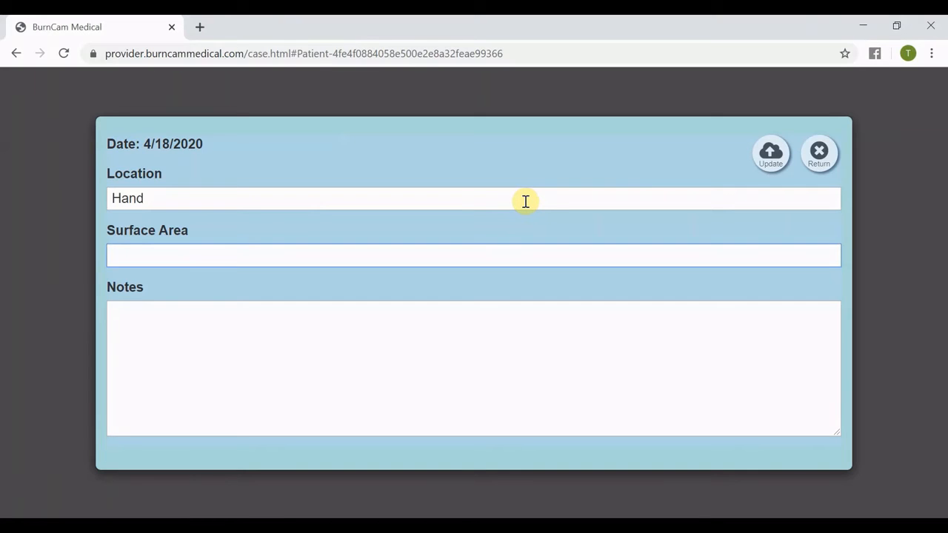
{"action": "type", "text": "0.7"}
{"action": "type", "text": "5"}
{"action": "key", "text": "BackSpace"}
{"action": "type", "text": "%"}
{"action": "key", "text": "Tab"}
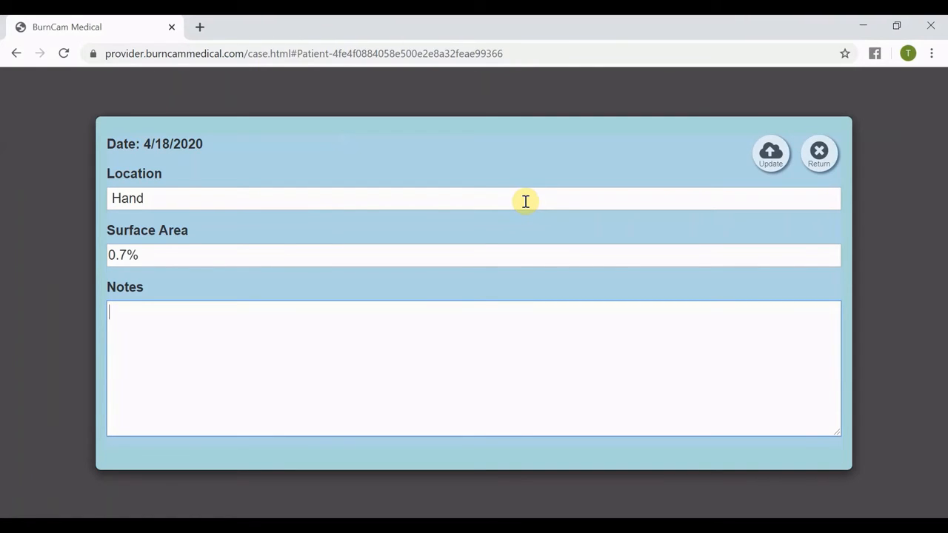
Enter the note "Painful injury, likely partial thickness 2nd degree" and update the image details.
{"action": "type", "text": "Painful injury, li"}
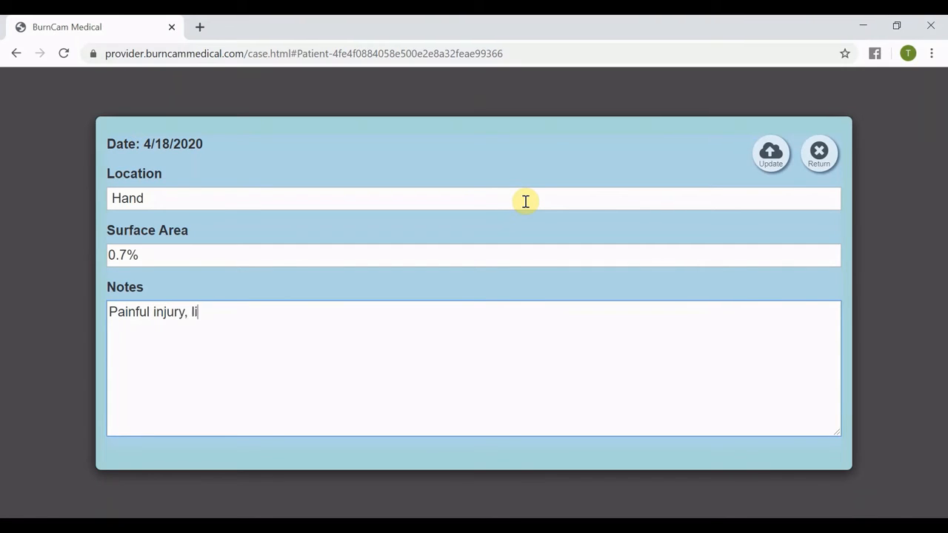
{"action": "type", "text": "kely partial thickness "}
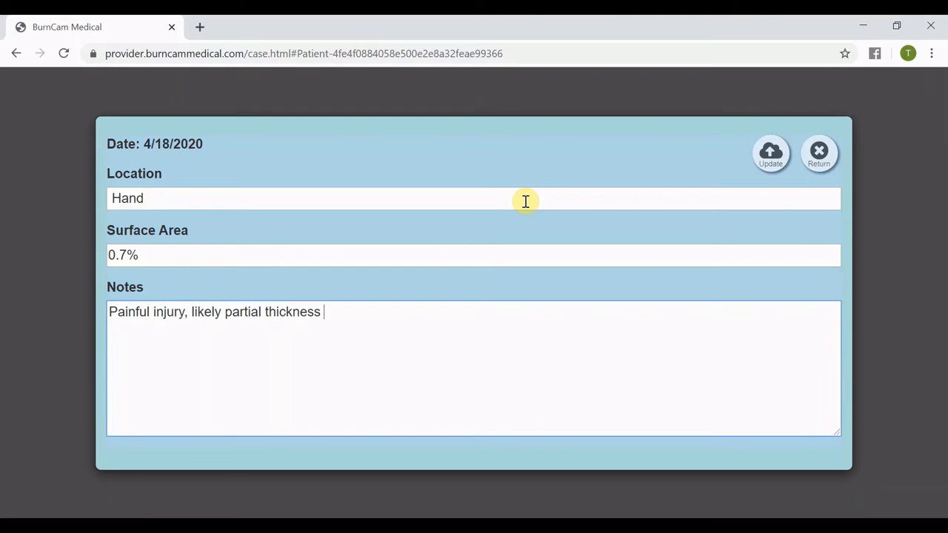
{"action": "type", "text": "2nd degree"}
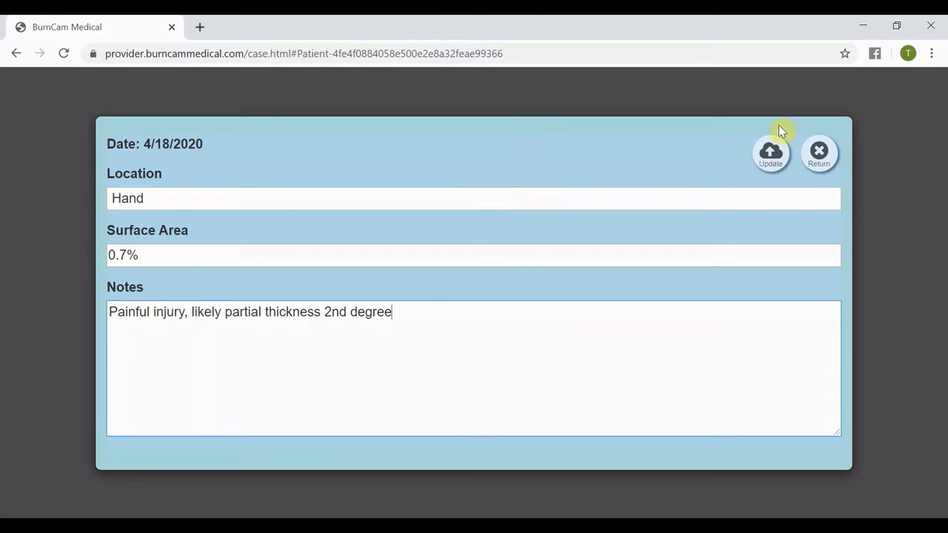
{"action": "left_click", "coordinate": [779, 155]}
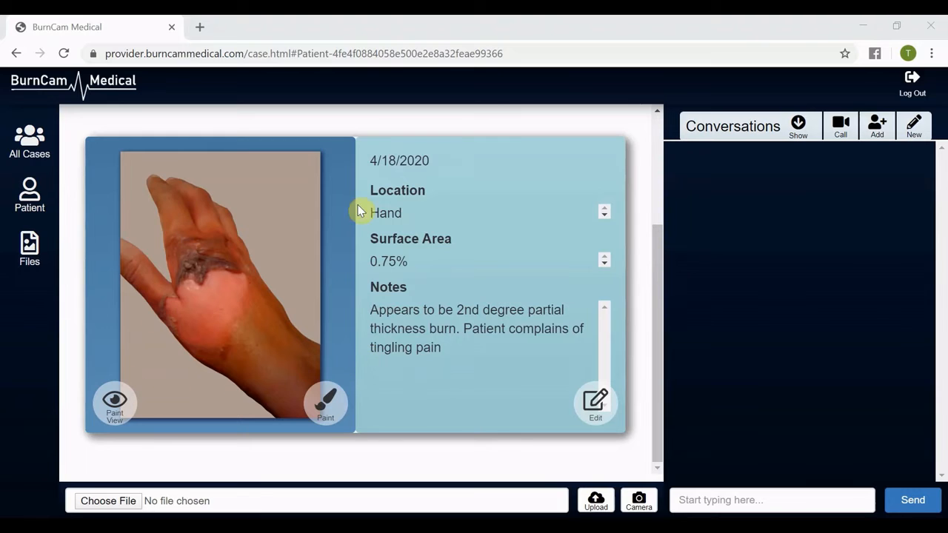
Open the paint editor on the burn image, pick the dark colour and try an outline stroke, undoing it.
{"action": "left_click", "coordinate": [329, 404]}
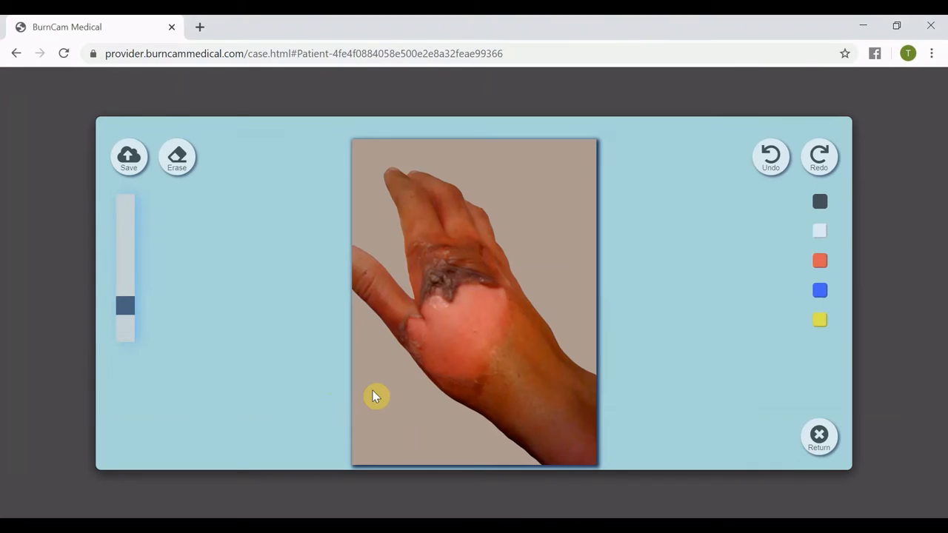
{"action": "left_click", "coordinate": [823, 203]}
{"action": "mouse_move", "coordinate": [477, 387]}
{"action": "left_mouse_down"}
{"action": "mouse_move", "coordinate": [415, 375]}
{"action": "mouse_move", "coordinate": [402, 338]}
{"action": "mouse_move", "coordinate": [412, 316]}
{"action": "left_mouse_up"}
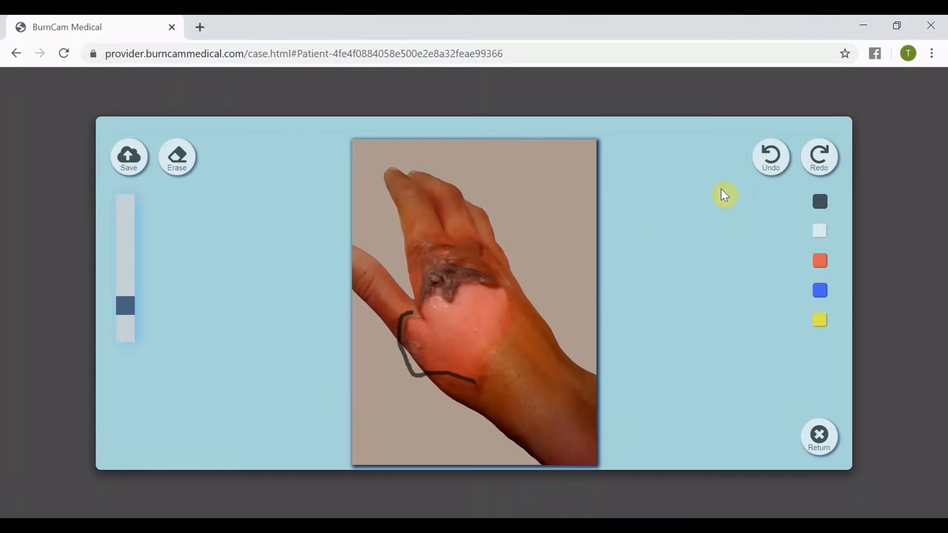
{"action": "left_click", "coordinate": [769, 160]}
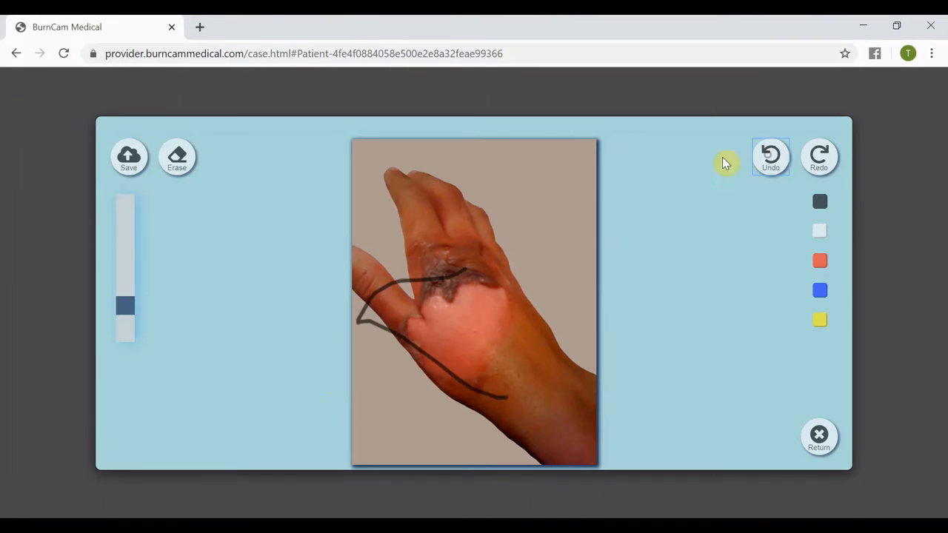
{"action": "left_click", "coordinate": [769, 155]}
Outline the pale burned area in dark ink and write "2nd Deg" beside it.
{"action": "left_click_drag", "start_coordinate": [476, 387], "coordinate": [436, 386]}
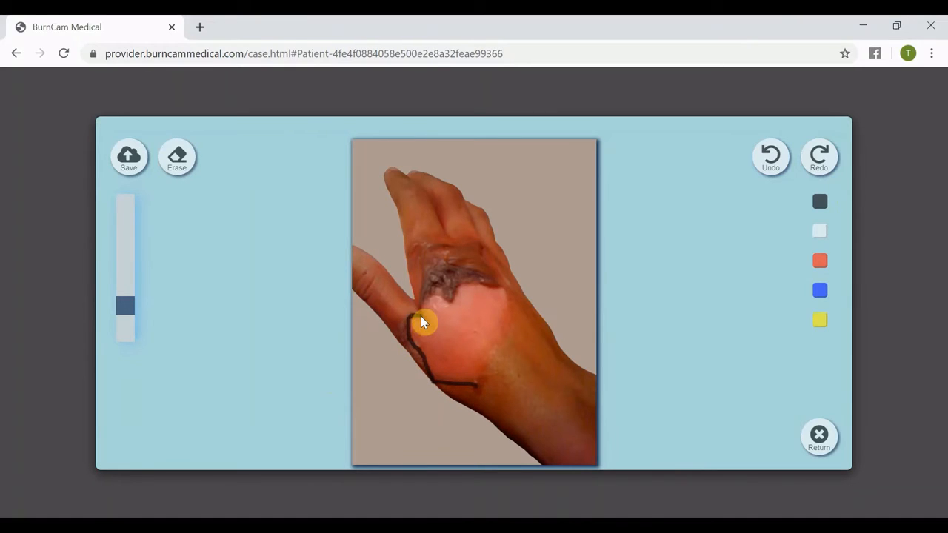
{"action": "mouse_move", "coordinate": [427, 309]}
{"action": "left_mouse_down"}
{"action": "mouse_move", "coordinate": [468, 289]}
{"action": "mouse_move", "coordinate": [503, 297]}
{"action": "left_mouse_up"}
{"action": "left_click_drag", "start_coordinate": [496, 354], "coordinate": [484, 385]}
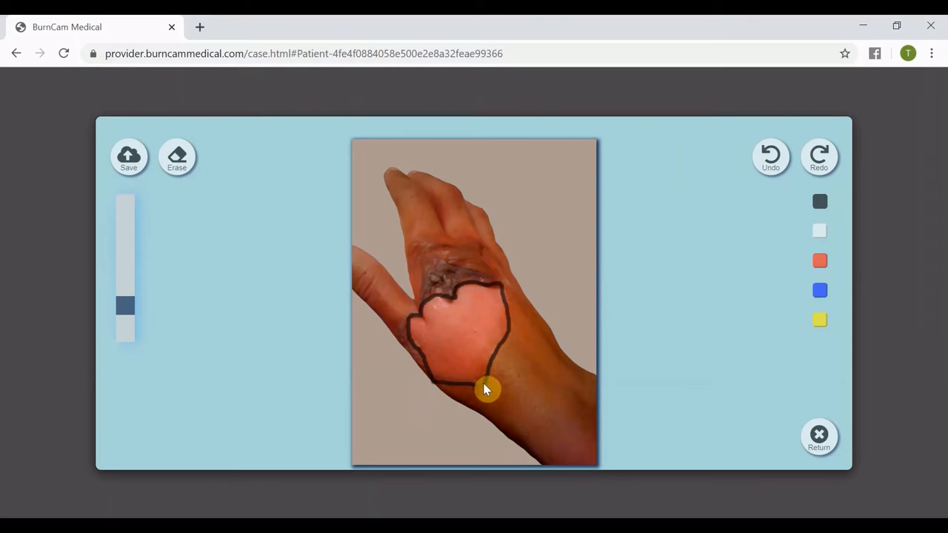
{"action": "left_click_drag", "start_coordinate": [526, 286], "coordinate": [533, 302]}
{"action": "left_click_drag", "start_coordinate": [566, 263], "coordinate": [575, 274]}
{"action": "mouse_move", "coordinate": [527, 323]}
{"action": "left_mouse_down"}
{"action": "mouse_move", "coordinate": [526, 335]}
{"action": "mouse_move", "coordinate": [567, 360]}
{"action": "left_mouse_up"}
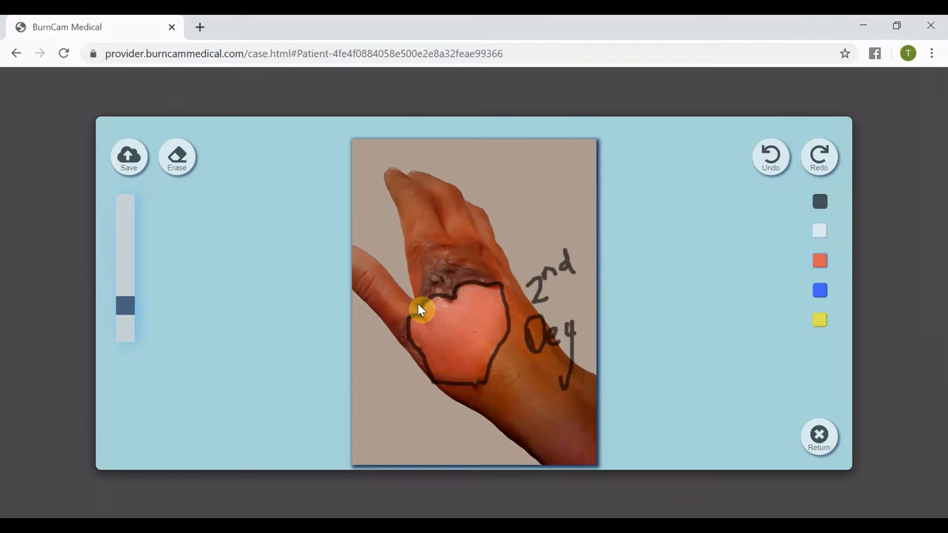
Enlarge the brush and outline the dark eschar area above the burn in red.
{"action": "left_click_drag", "start_coordinate": [125, 308], "coordinate": [126, 246]}
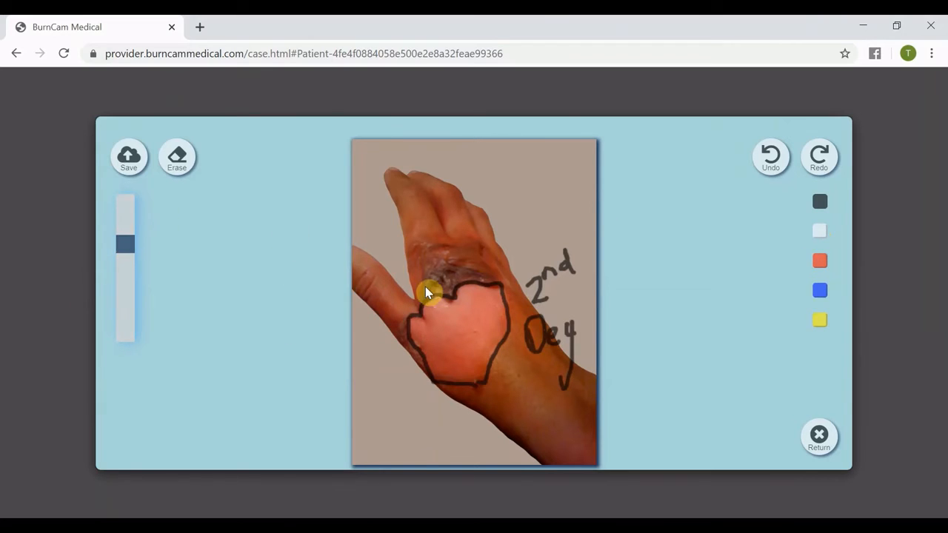
{"action": "mouse_move", "coordinate": [425, 295]}
{"action": "left_mouse_down"}
{"action": "mouse_move", "coordinate": [445, 253]}
{"action": "mouse_move", "coordinate": [479, 249]}
{"action": "mouse_move", "coordinate": [484, 280]}
{"action": "mouse_move", "coordinate": [458, 278]}
{"action": "left_mouse_up"}
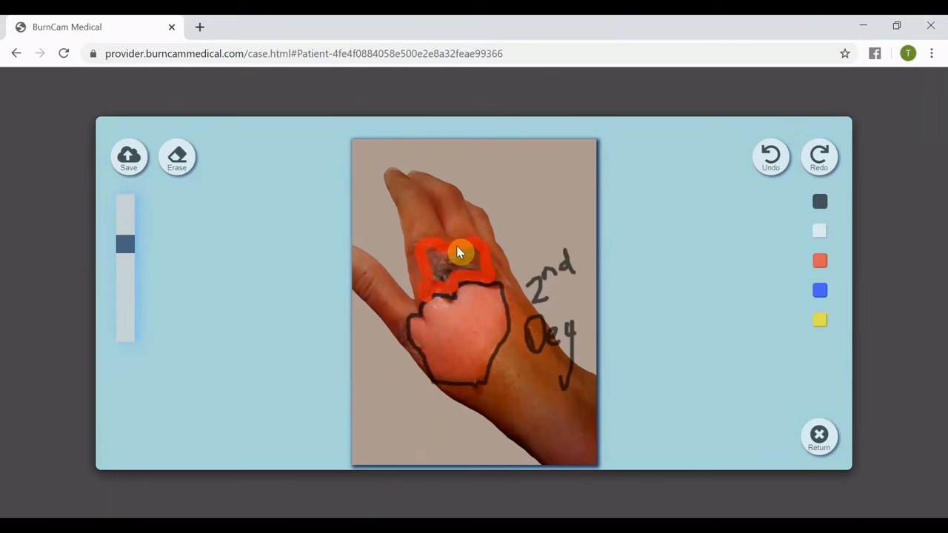
{"action": "left_click", "coordinate": [175, 156]}
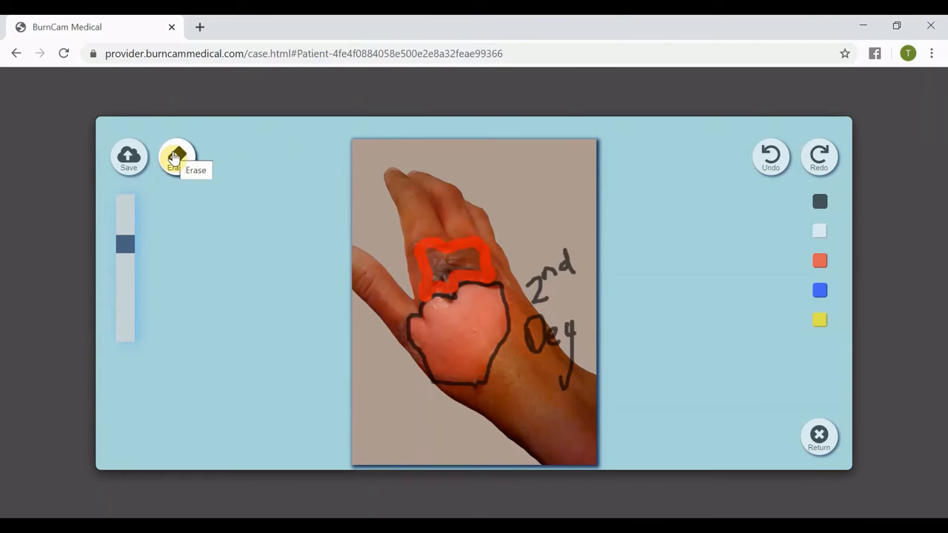
{"action": "left_click", "coordinate": [175, 156]}
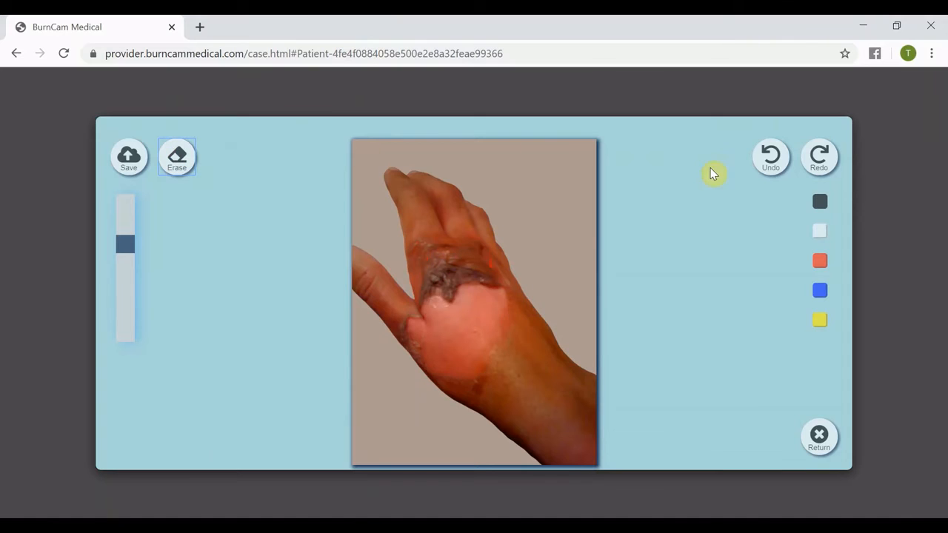
{"action": "left_click", "coordinate": [773, 157]}
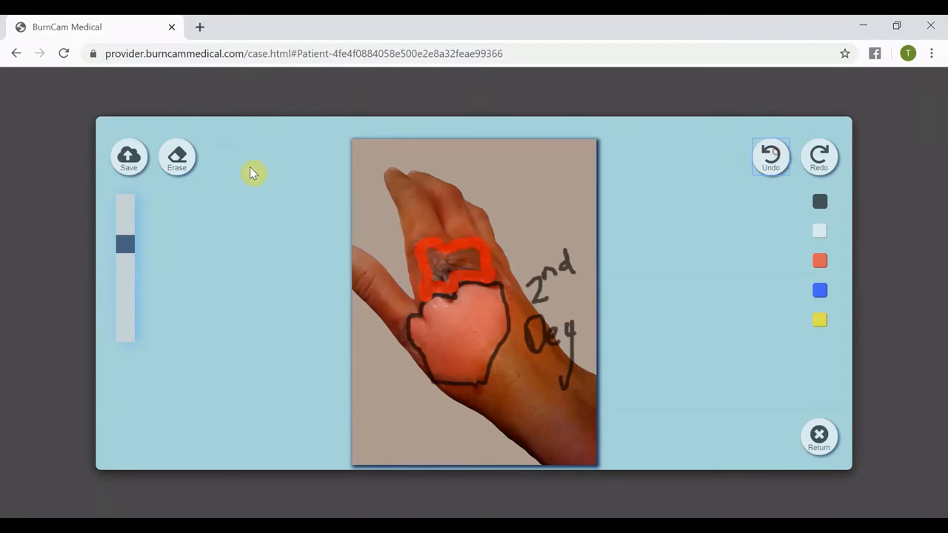
Save the annotated image and toggle the paint overlay on and off on the image card.
{"action": "left_click", "coordinate": [131, 157]}
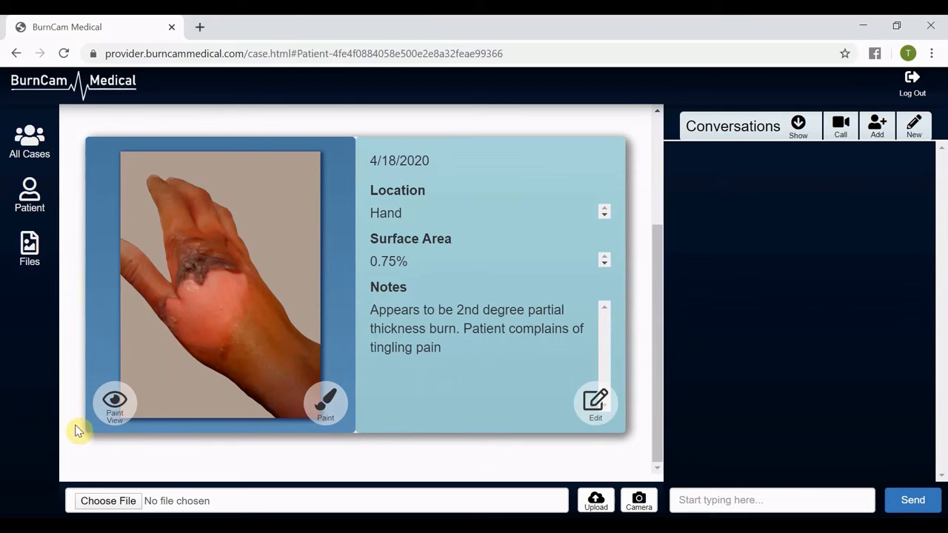
{"action": "left_click", "coordinate": [115, 402]}
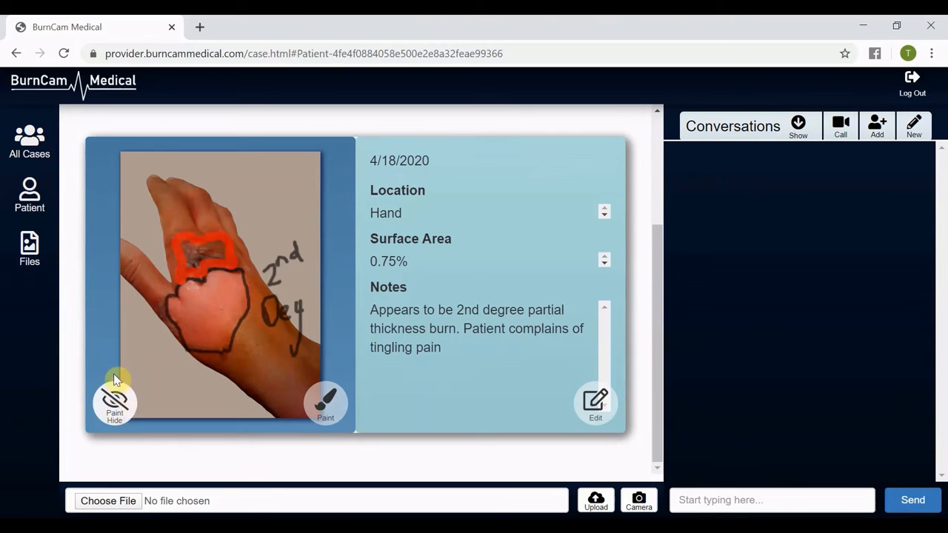
{"action": "left_click", "coordinate": [117, 394]}
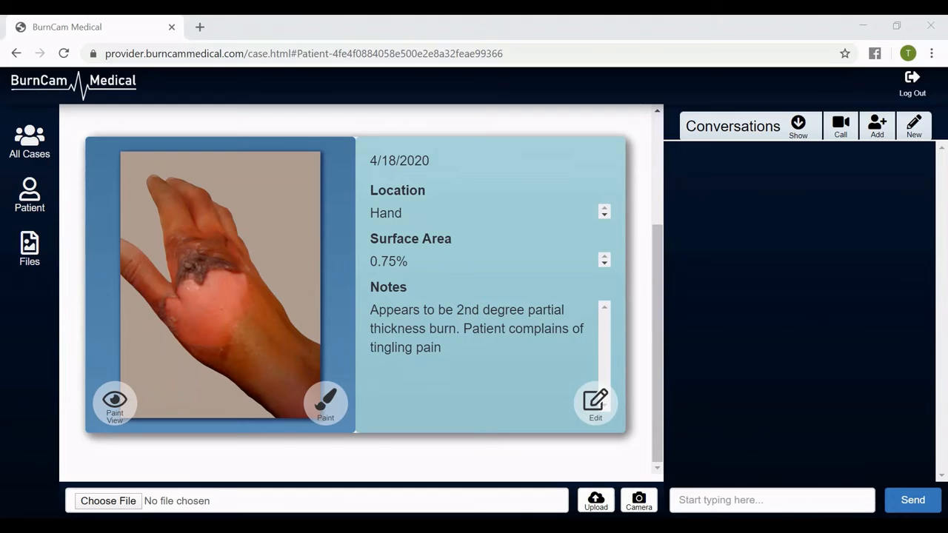
Capture a webcam photo of the hand, retaking it once, and upload it to the case.
{"action": "left_click", "coordinate": [639, 510]}
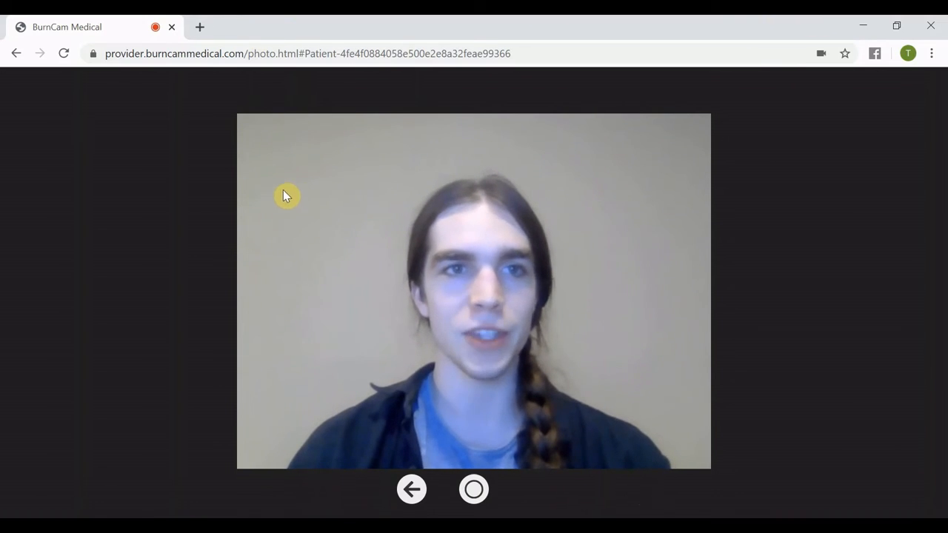
{"action": "left_click", "coordinate": [93, 53]}
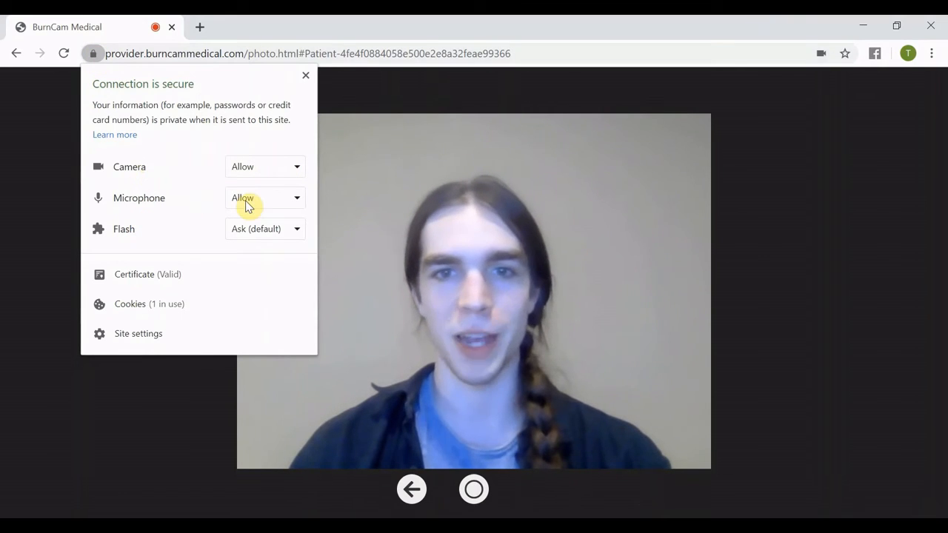
{"action": "left_click", "coordinate": [686, 183]}
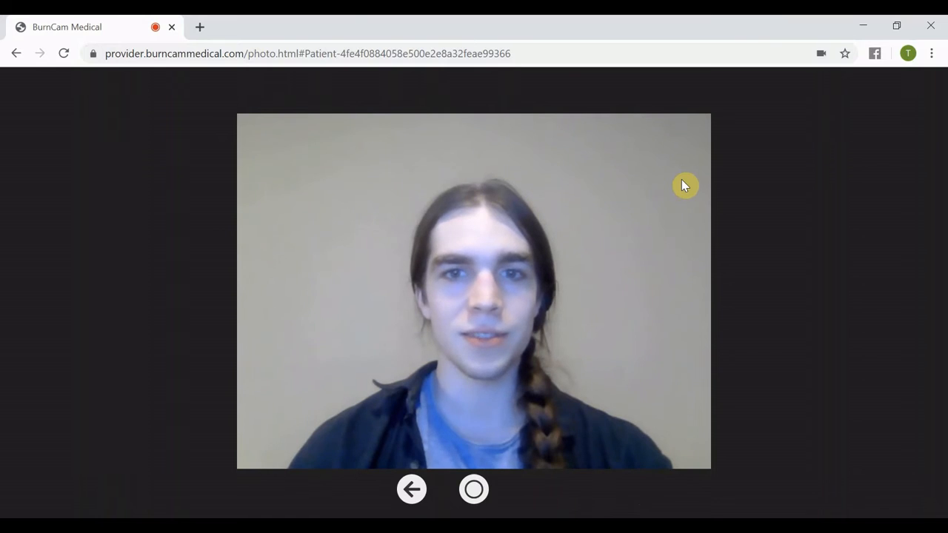
{"action": "left_click", "coordinate": [473, 496]}
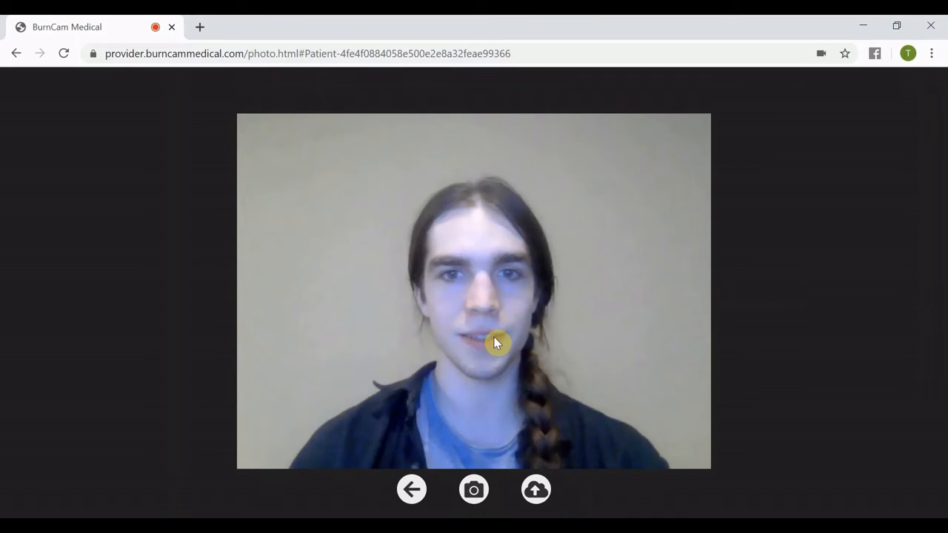
{"action": "left_click", "coordinate": [477, 495]}
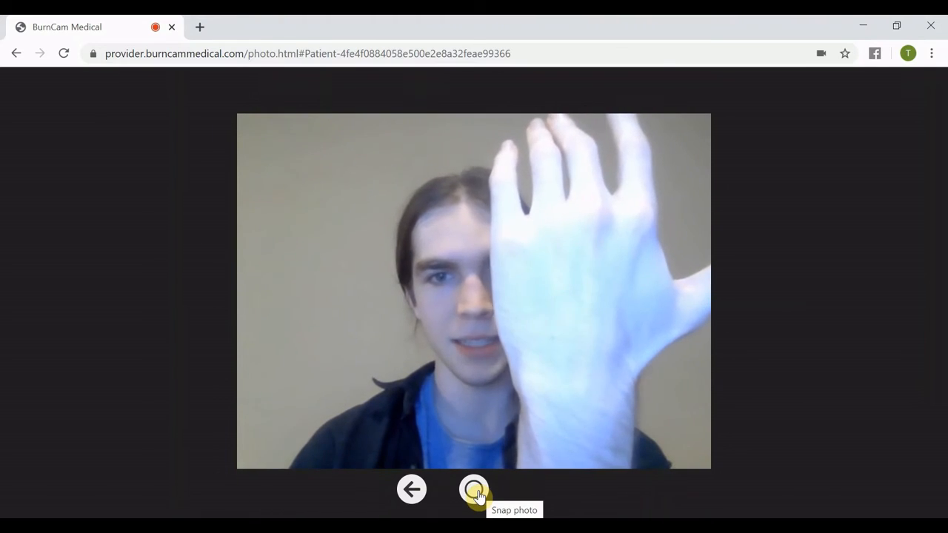
{"action": "left_click", "coordinate": [475, 492]}
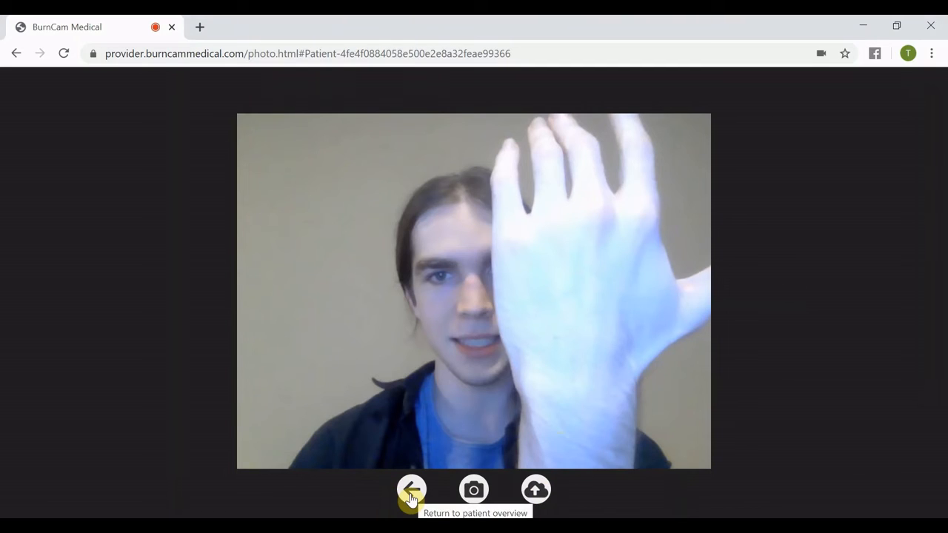
{"action": "left_click", "coordinate": [538, 490]}
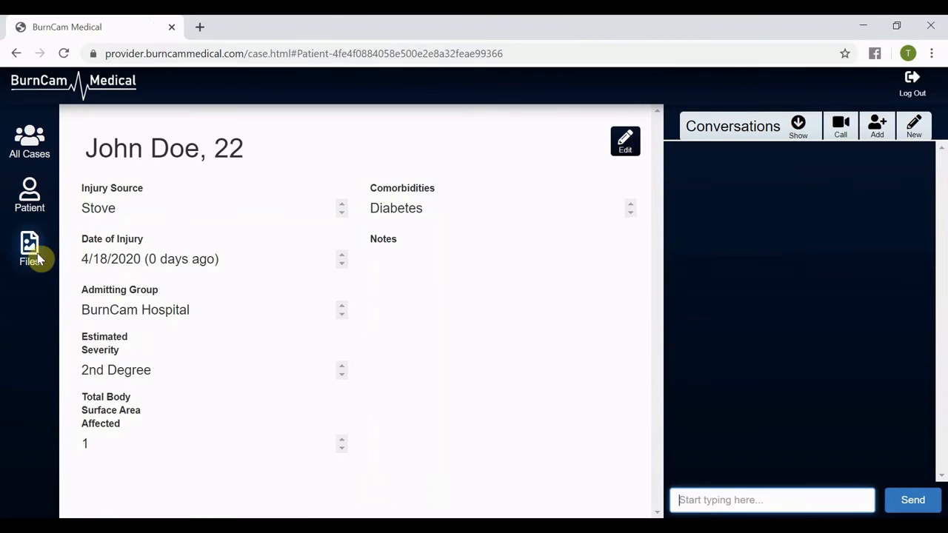
Open the case files and scroll to the newly uploaded photo.
{"action": "left_click", "coordinate": [31, 253]}
{"action": "scroll", "coordinate": [138, 244], "scroll_direction": "down", "scroll_amount": 5}
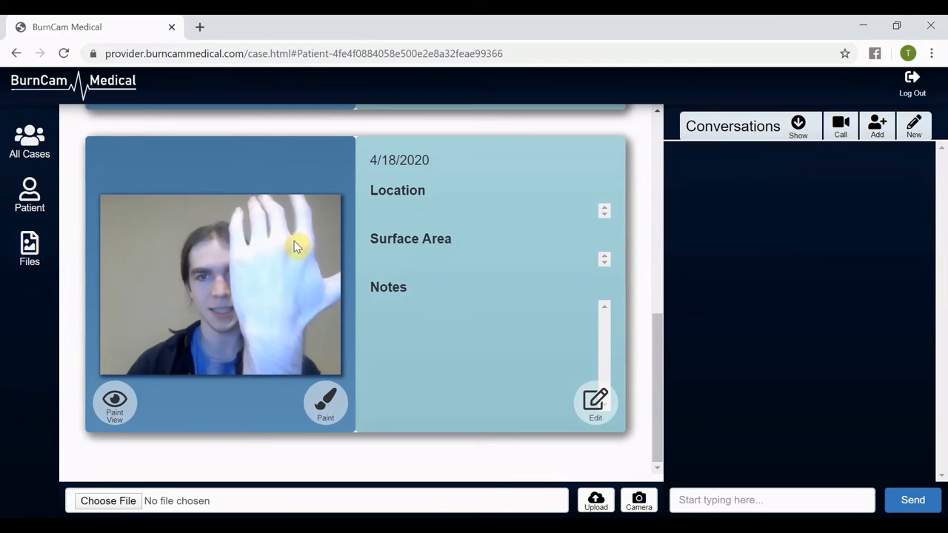
Open the John Doe conversation and send the message about the burn looking painful and contacting a burn specialist colleague.
{"action": "scroll", "coordinate": [374, 344], "scroll_direction": "up", "scroll_amount": 4}
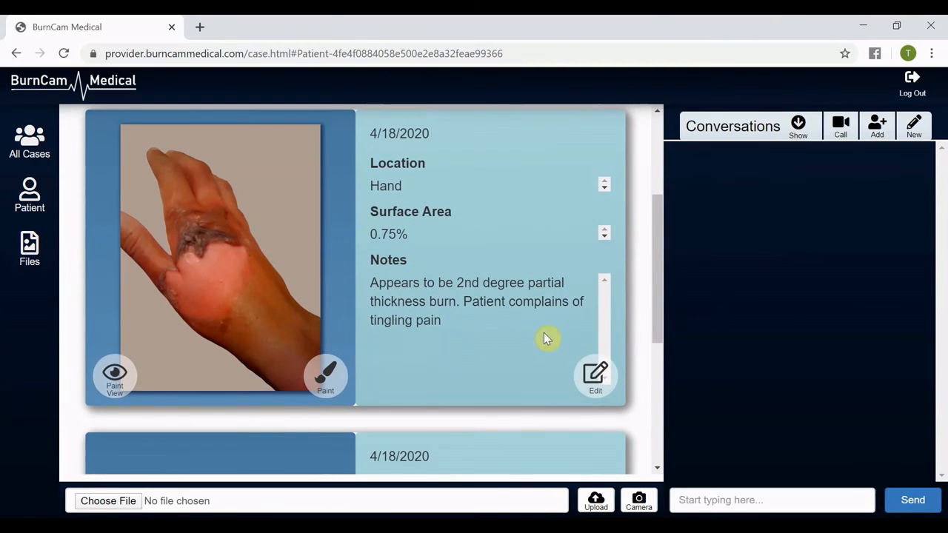
{"action": "scroll", "coordinate": [541, 345], "scroll_direction": "down", "scroll_amount": 3}
{"action": "scroll", "coordinate": [538, 351], "scroll_direction": "down", "scroll_amount": 1}
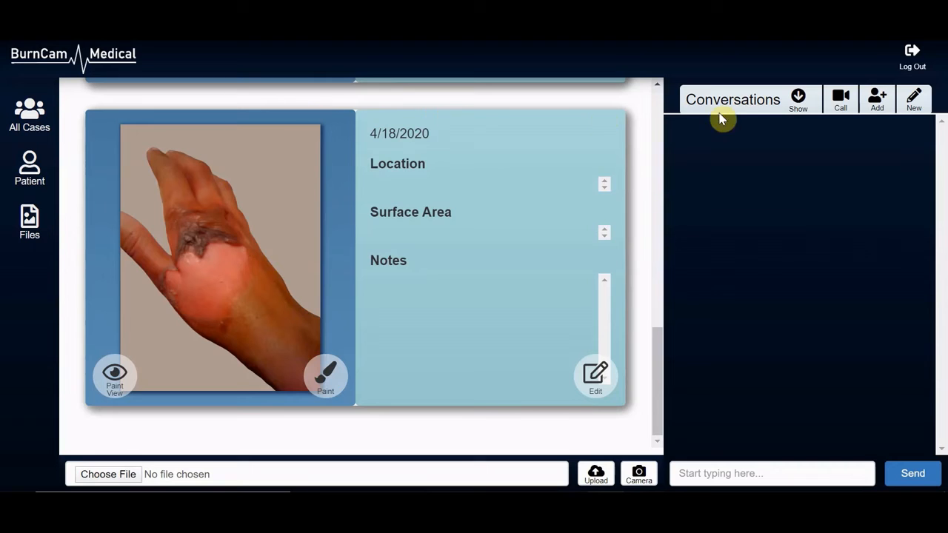
{"action": "left_click", "coordinate": [798, 99]}
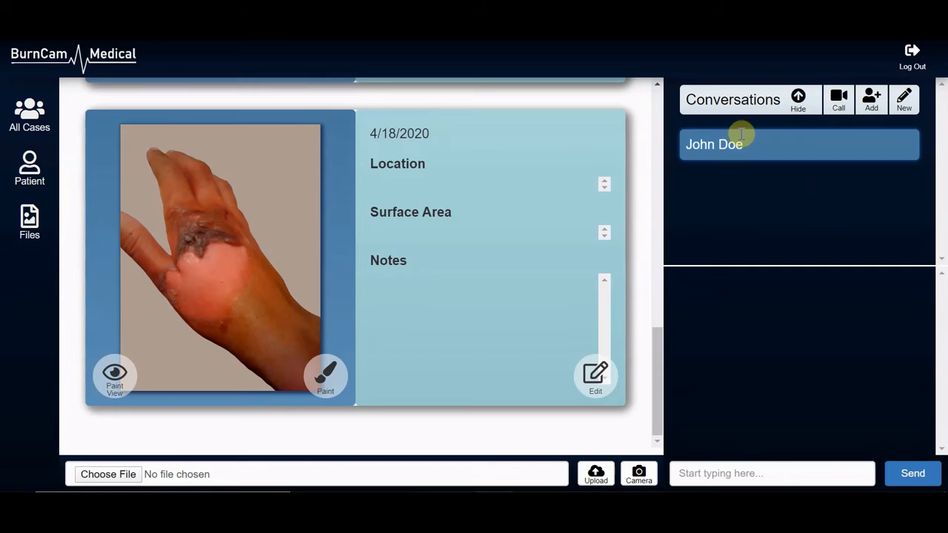
{"action": "left_click", "coordinate": [775, 469]}
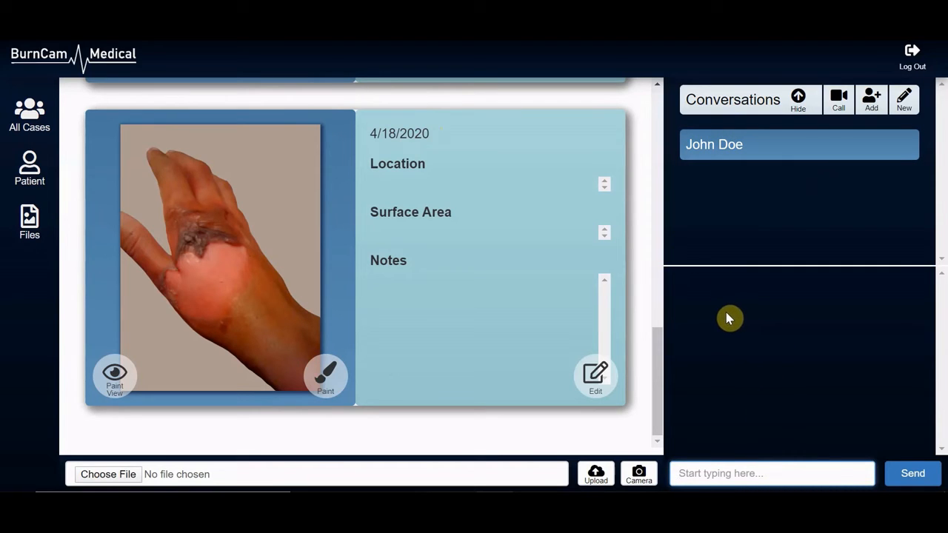
{"action": "type", "text": "That looks painful. I'm going to contact my colleague who is a burn specialist and they'll help take care of you"}
{"action": "left_click", "coordinate": [912, 473]}
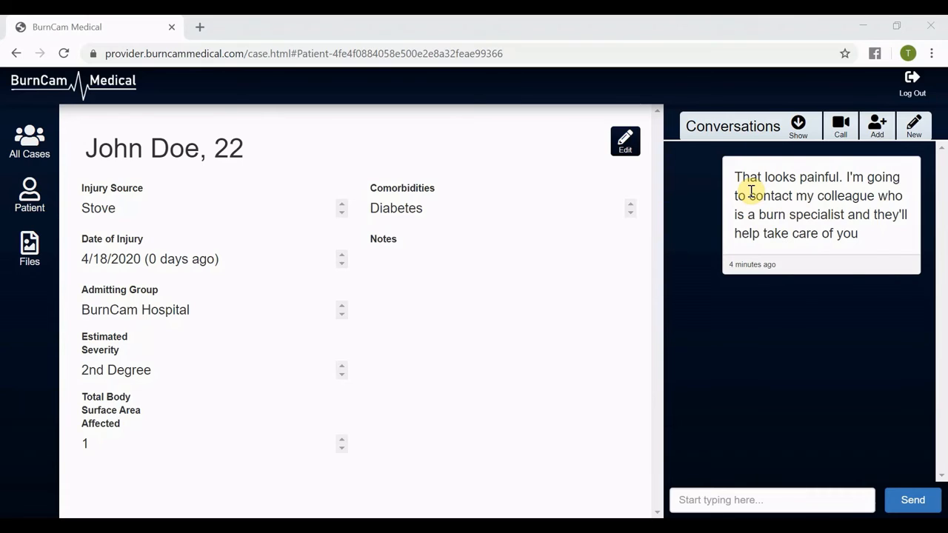
Start a new conversation with Hermes by filtering the user list for Hermes.
{"action": "left_click", "coordinate": [915, 126]}
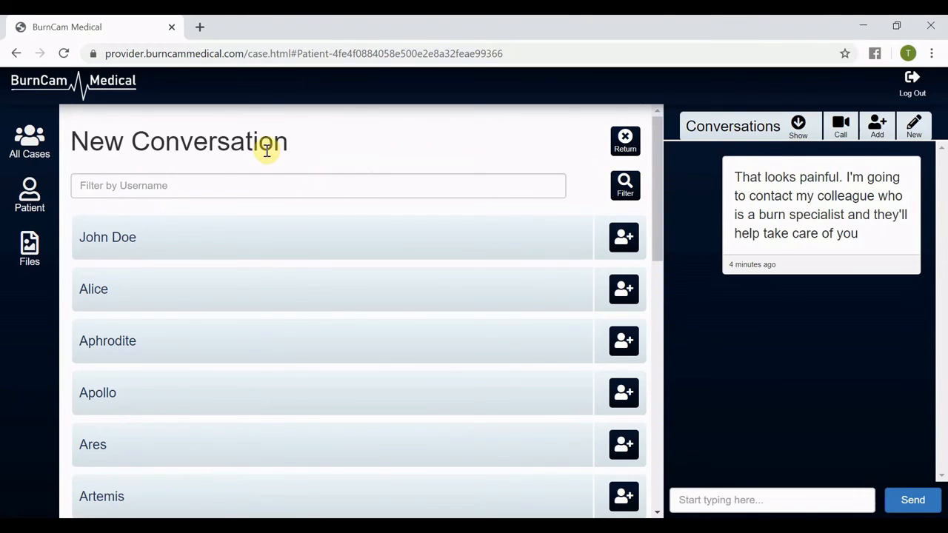
{"action": "left_click", "coordinate": [367, 189]}
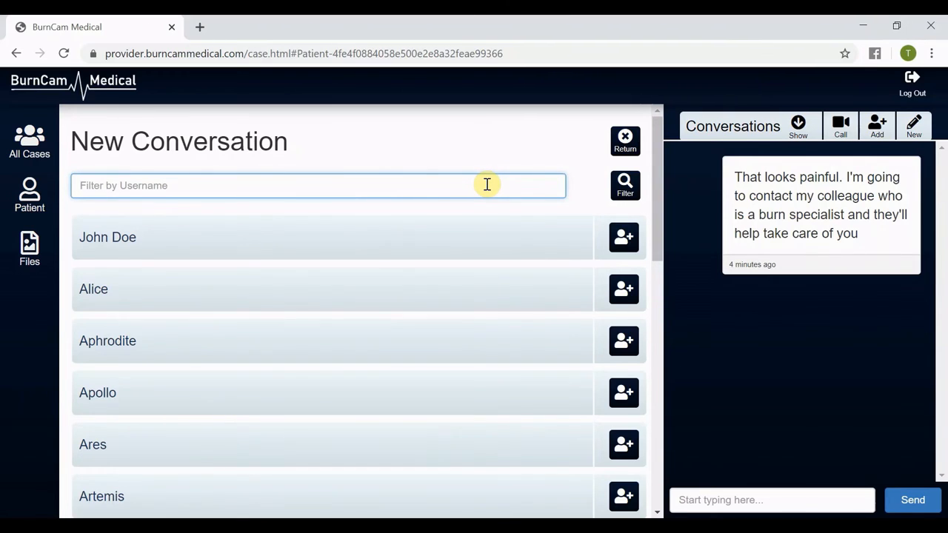
{"action": "type", "text": "Hermes"}
{"action": "left_click", "coordinate": [626, 190]}
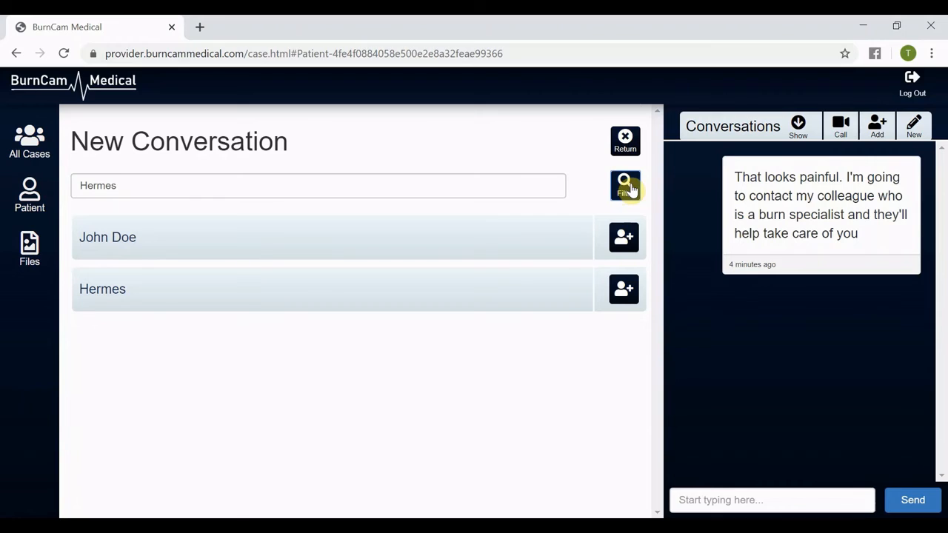
{"action": "left_click", "coordinate": [626, 294]}
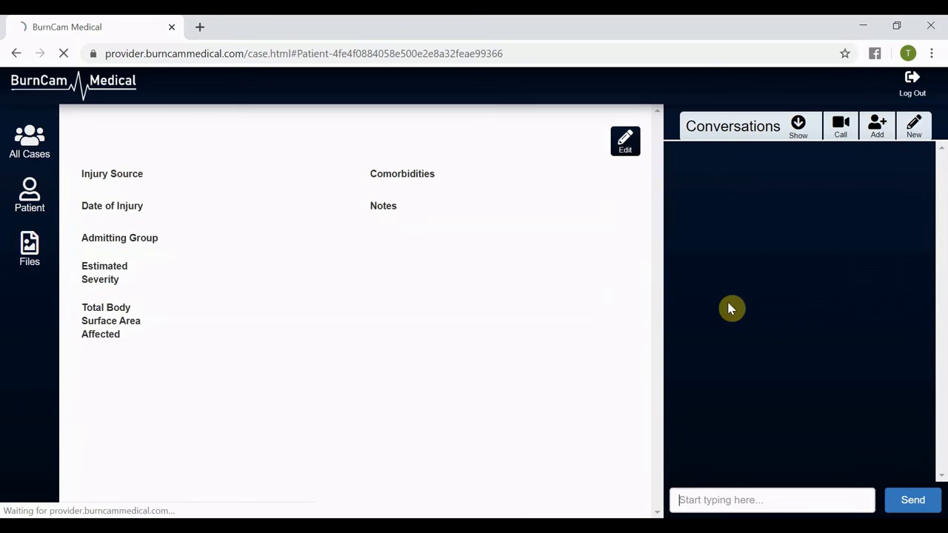
Open the Hermes conversation and send "Hermes, can you help take a look at this injury!".
{"action": "left_click", "coordinate": [796, 129]}
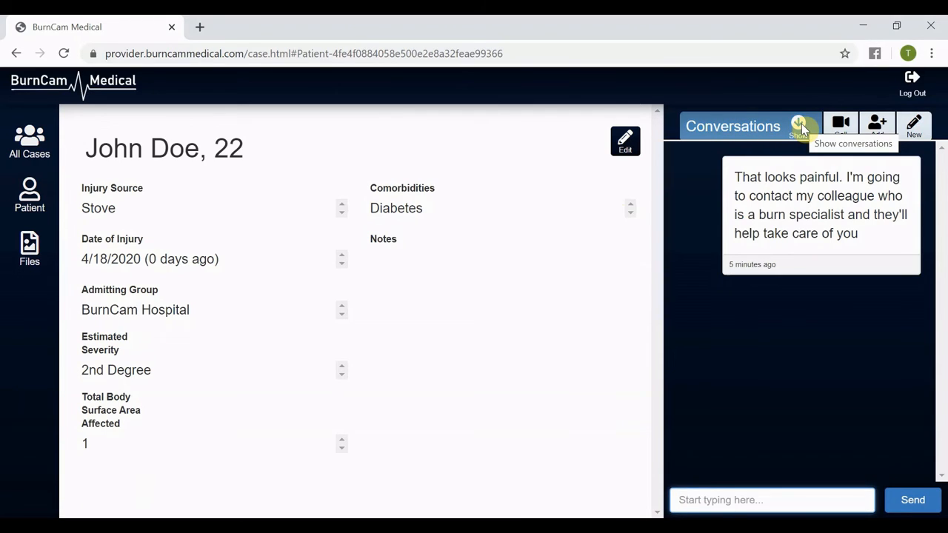
{"action": "left_click", "coordinate": [802, 126]}
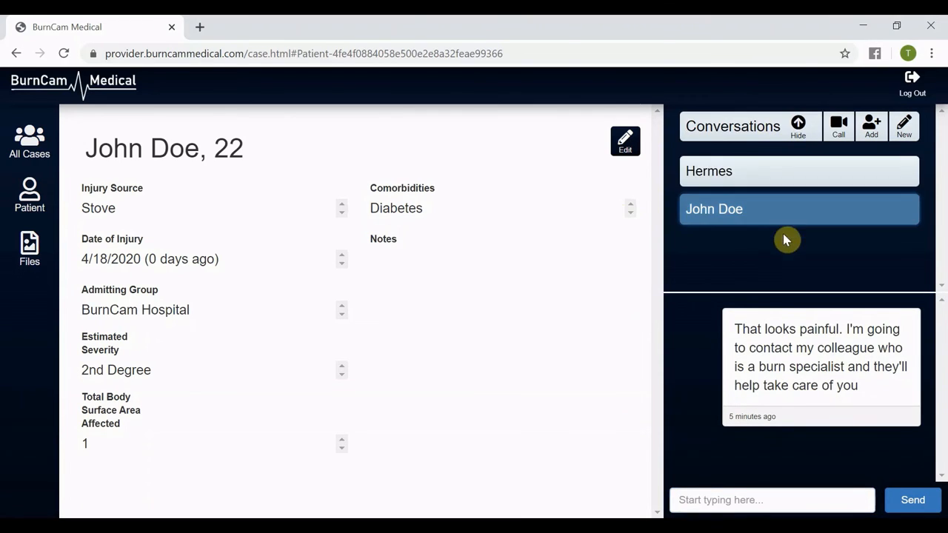
{"action": "left_click", "coordinate": [783, 181]}
{"action": "left_click", "coordinate": [782, 205]}
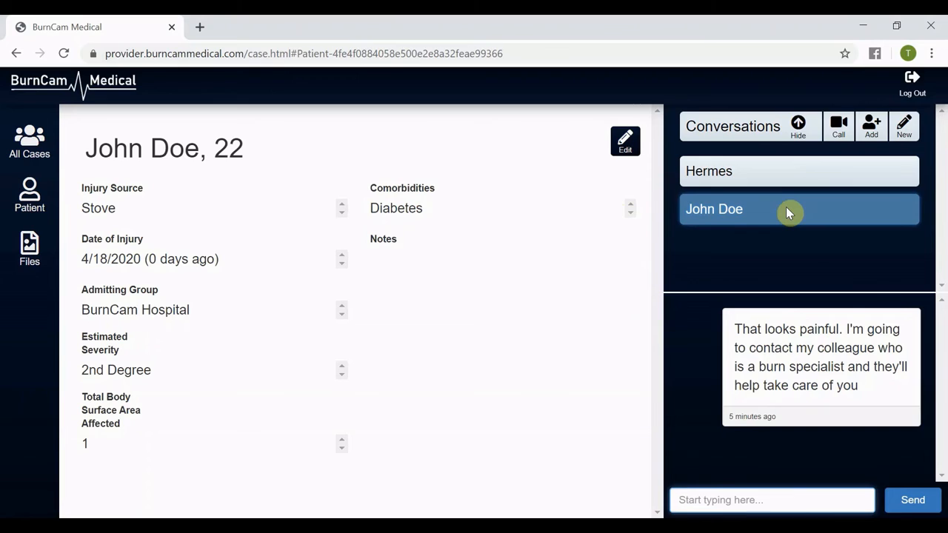
{"action": "left_click", "coordinate": [788, 163]}
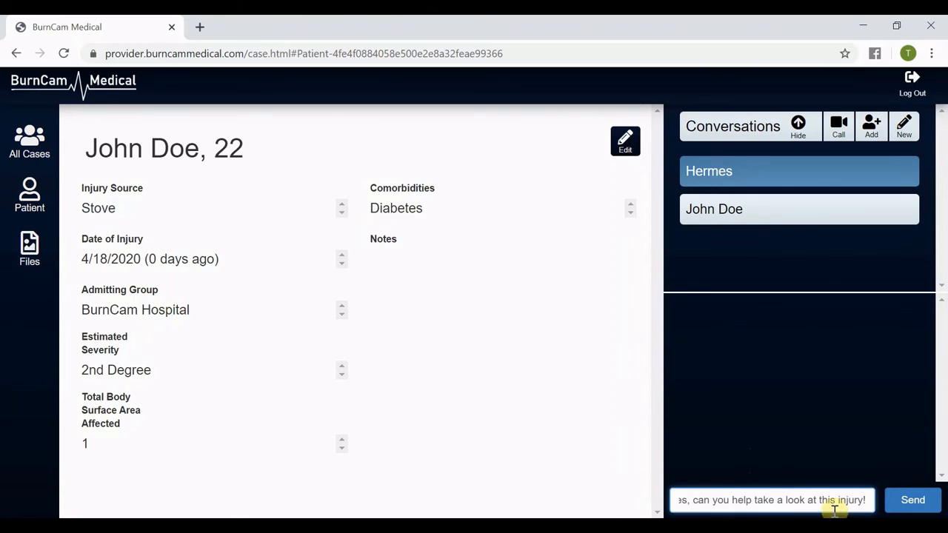
{"action": "left_click", "coordinate": [904, 504]}
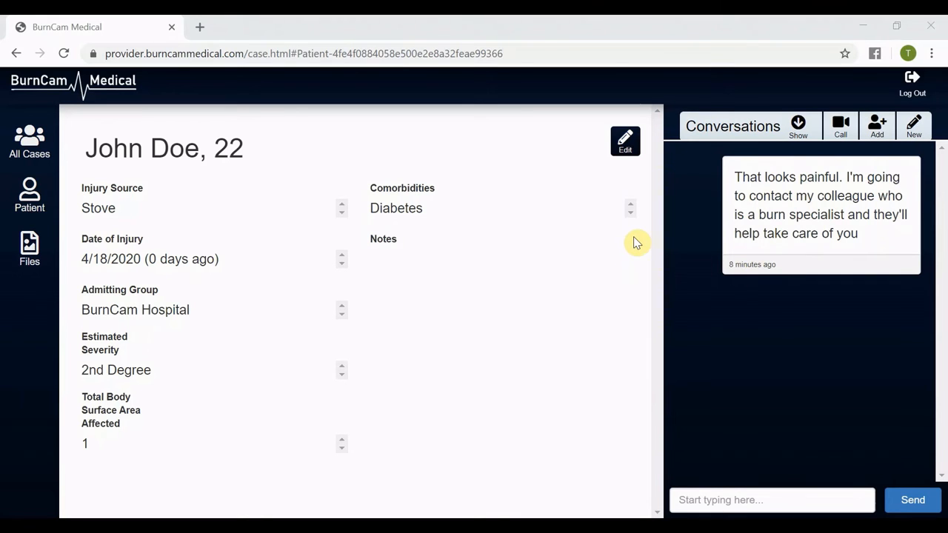
Add Artemis, Athena and John Doe as participants to the Hermes conversation.
{"action": "left_click", "coordinate": [778, 131]}
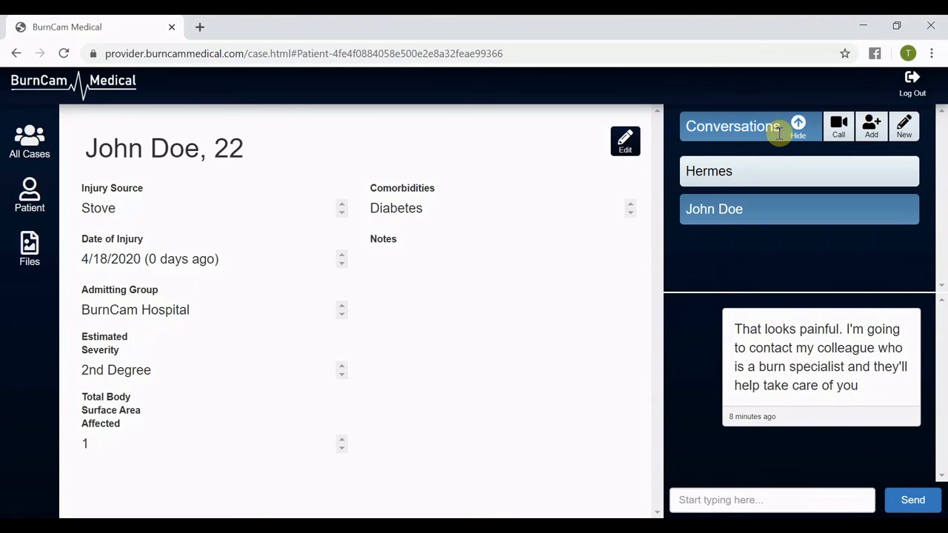
{"action": "left_click", "coordinate": [787, 174]}
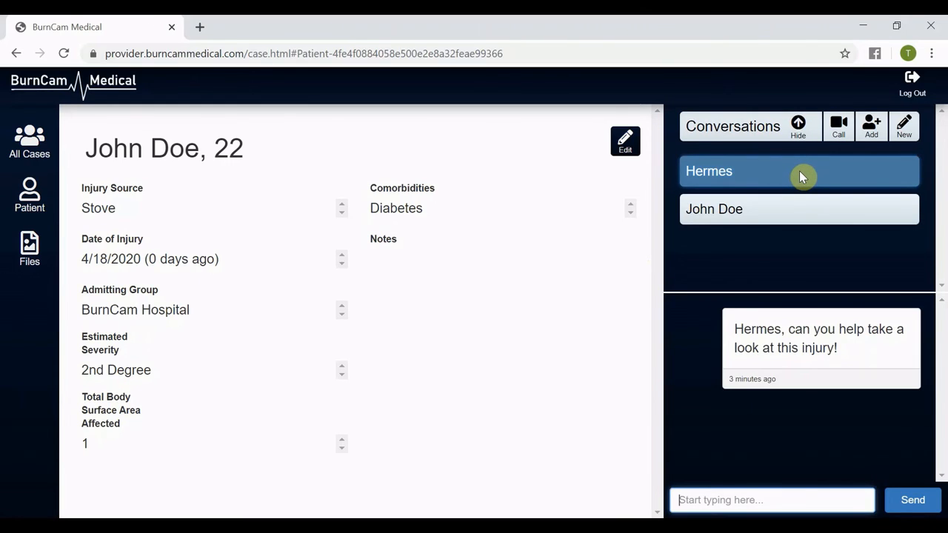
{"action": "left_click", "coordinate": [871, 132]}
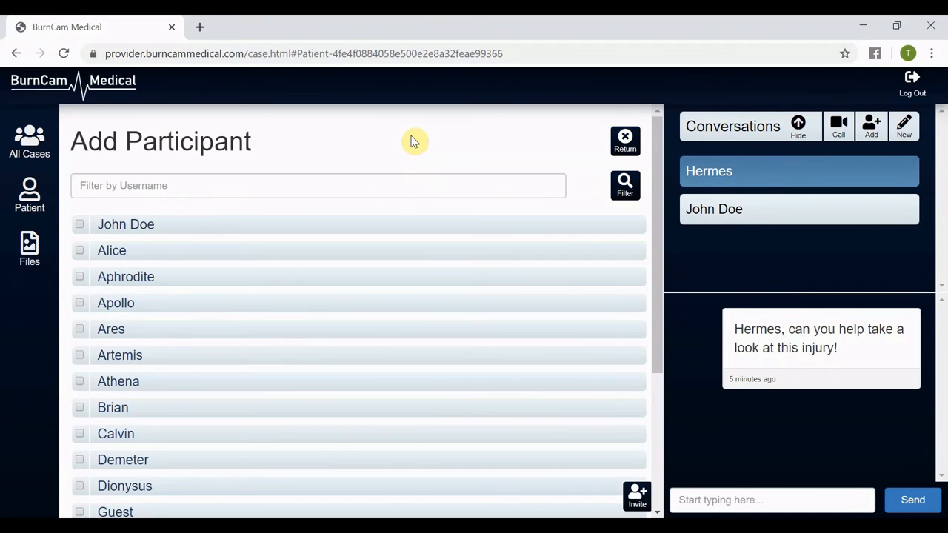
{"action": "left_click", "coordinate": [79, 355]}
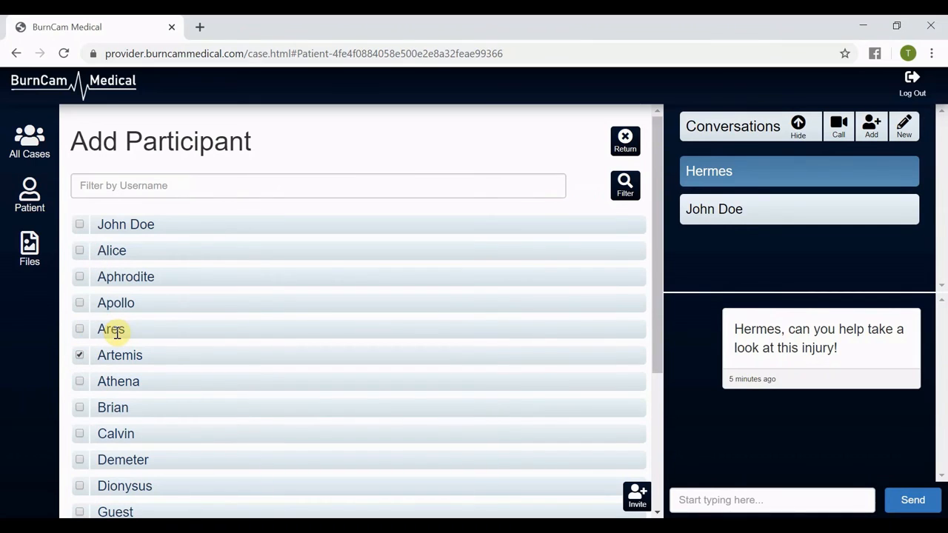
{"action": "left_click", "coordinate": [80, 382]}
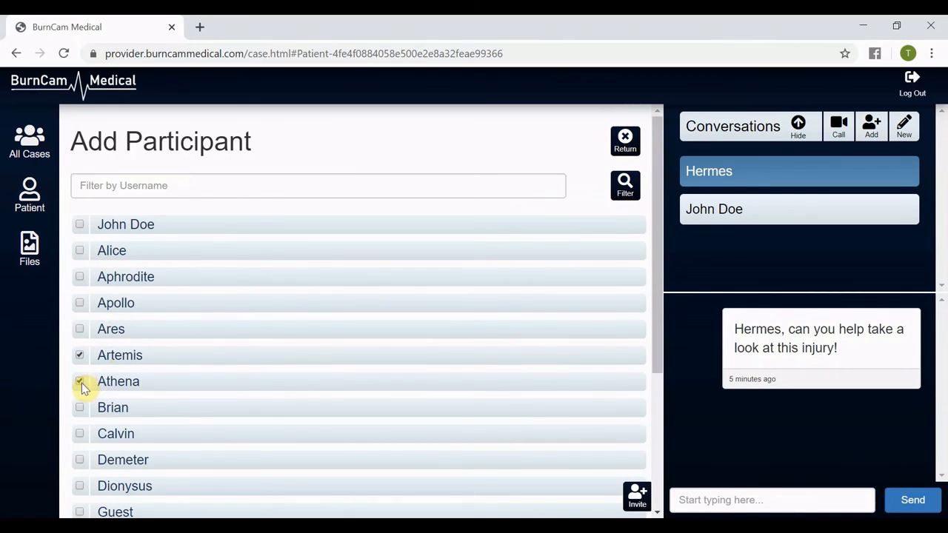
{"action": "left_click", "coordinate": [80, 225]}
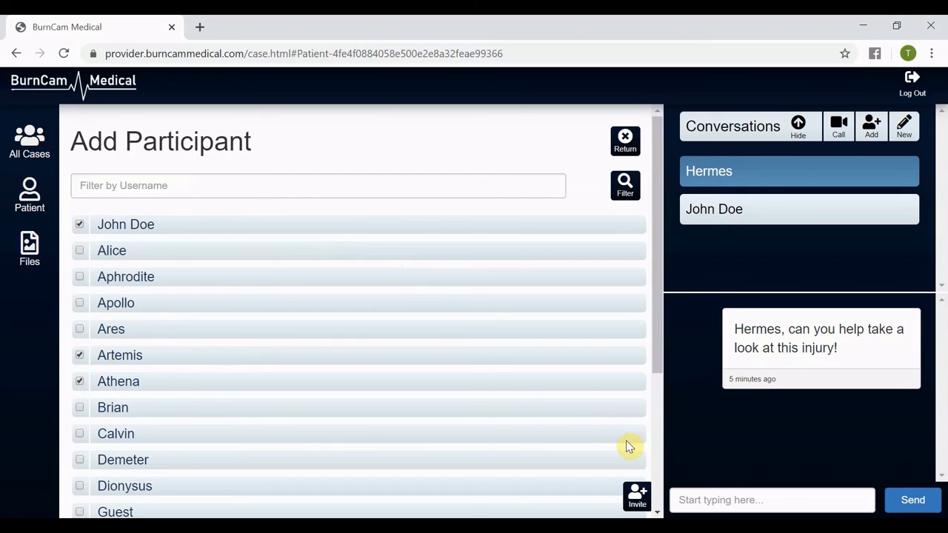
{"action": "left_click", "coordinate": [637, 500]}
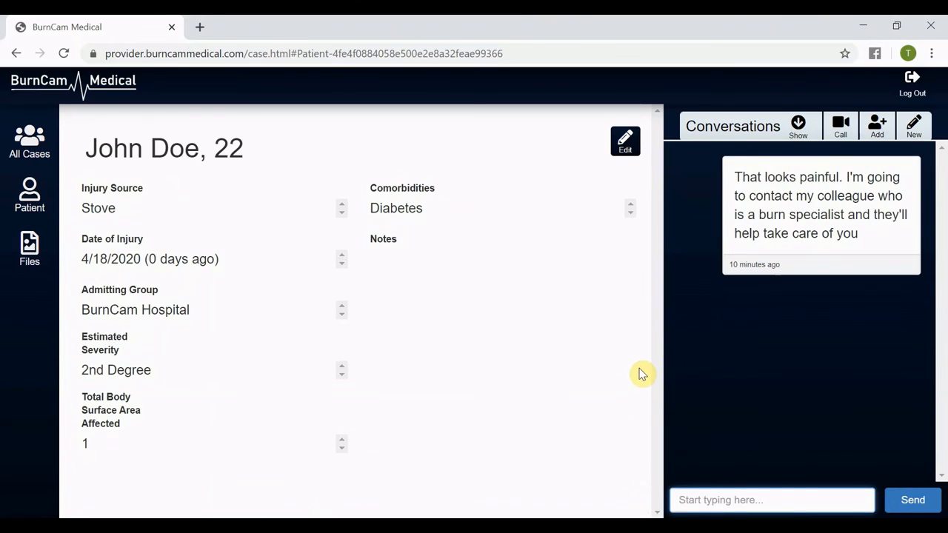
Show the conversation list and open the group conversation to check its participants.
{"action": "left_click", "coordinate": [809, 122]}
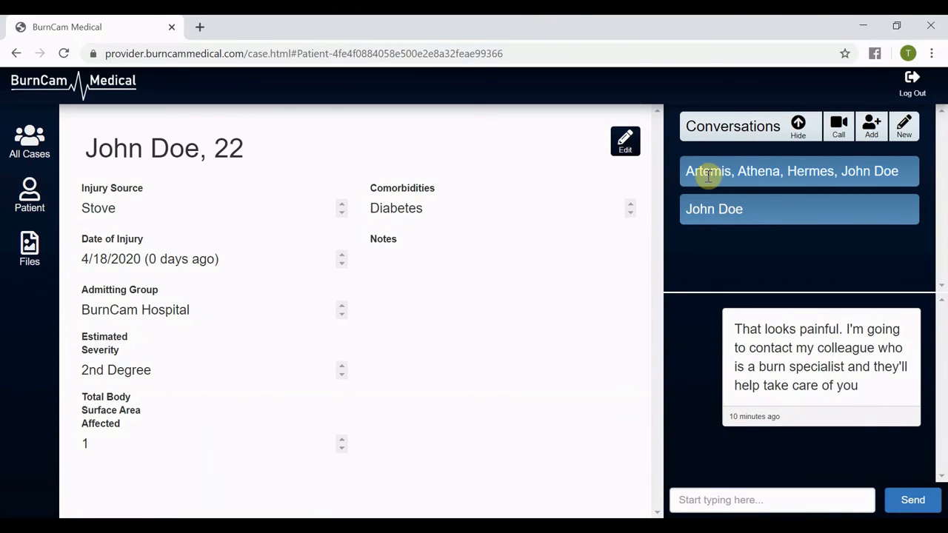
{"action": "left_click", "coordinate": [825, 171]}
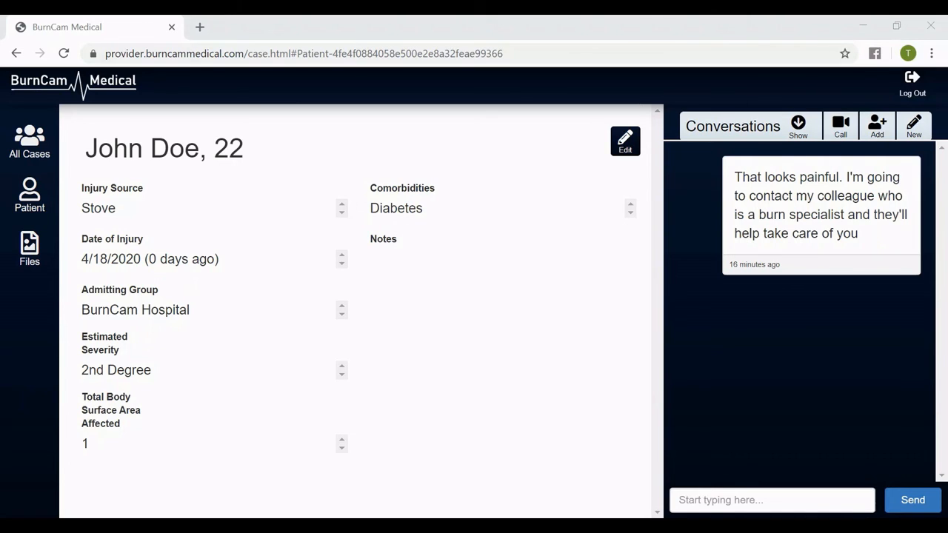
{"action": "left_click", "coordinate": [751, 130]}
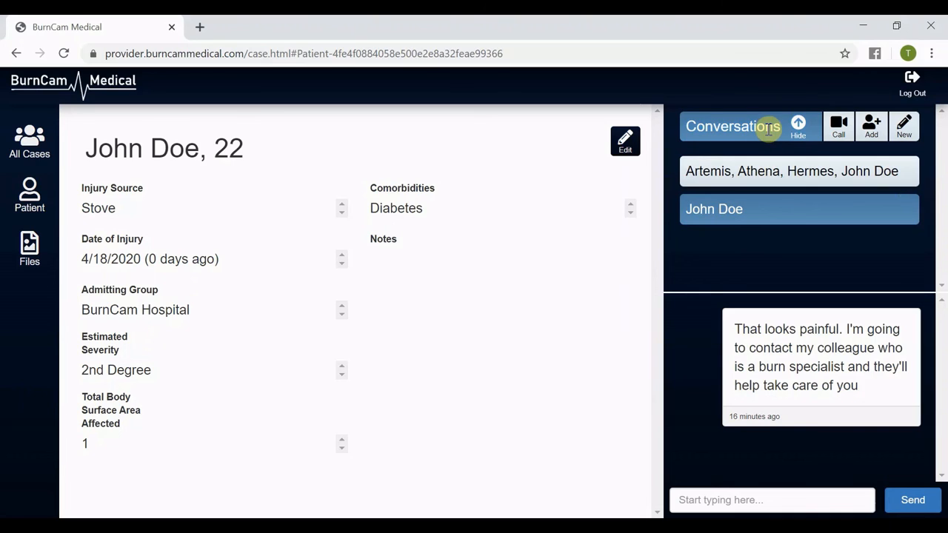
{"action": "left_click", "coordinate": [769, 127]}
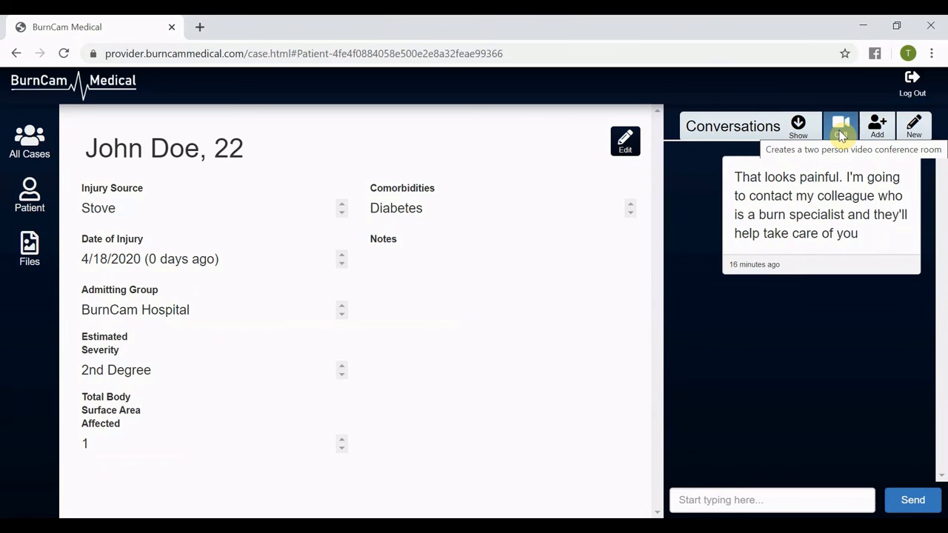
Start a two-person video conference call, check the site's camera and microphone permissions, and mute the microphone.
{"action": "left_click", "coordinate": [842, 136]}
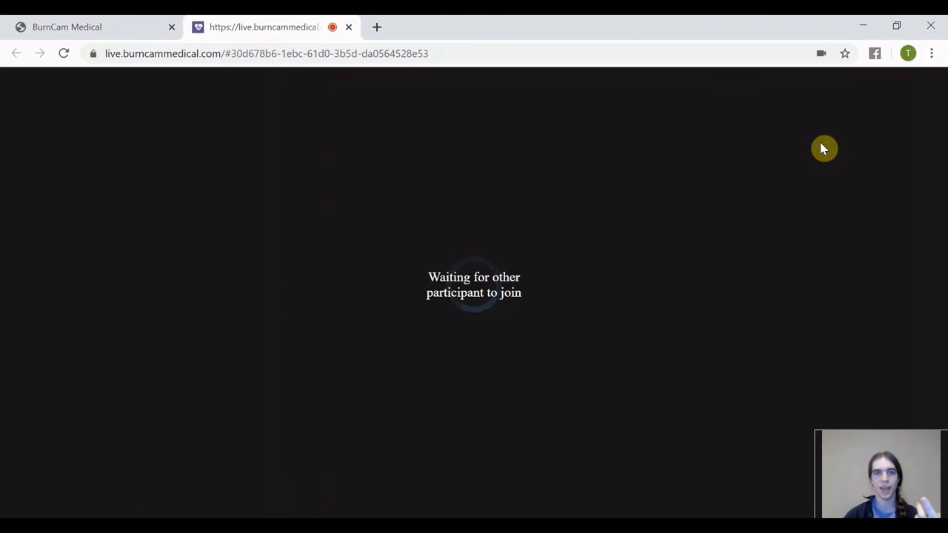
{"action": "left_click", "coordinate": [93, 53]}
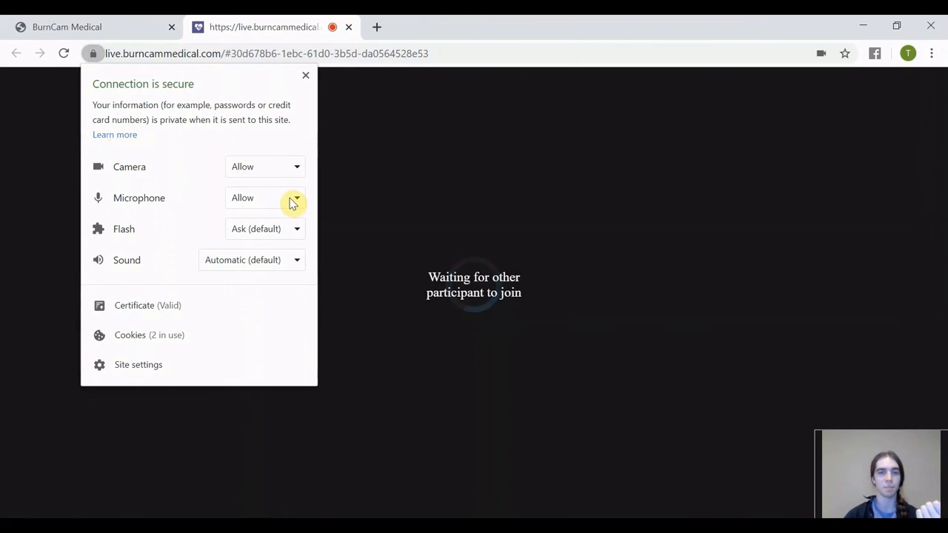
{"action": "mouse_move", "coordinate": [474, 180]}
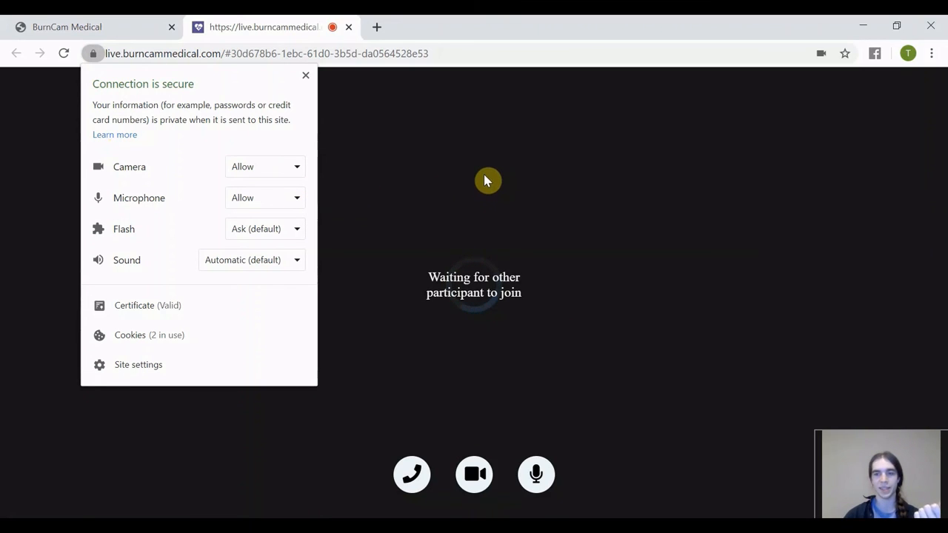
{"action": "left_click", "coordinate": [749, 162]}
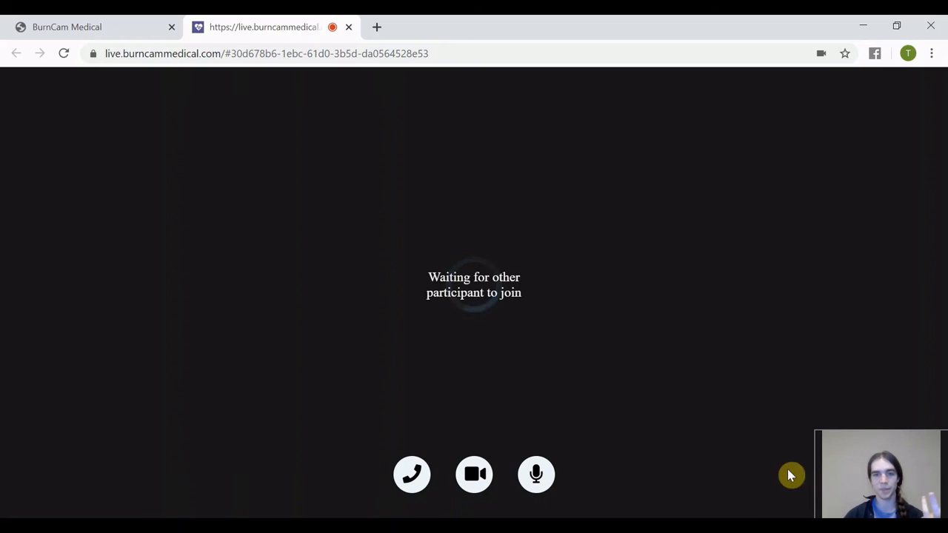
{"action": "left_click", "coordinate": [538, 475]}
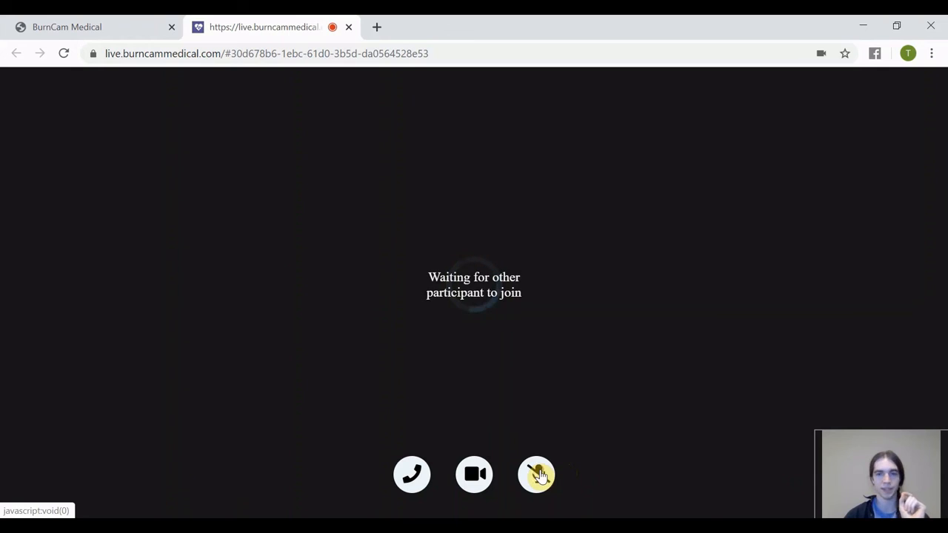
Check the room invitation posted in the case conversation and return to the call tab.
{"action": "left_click", "coordinate": [95, 33]}
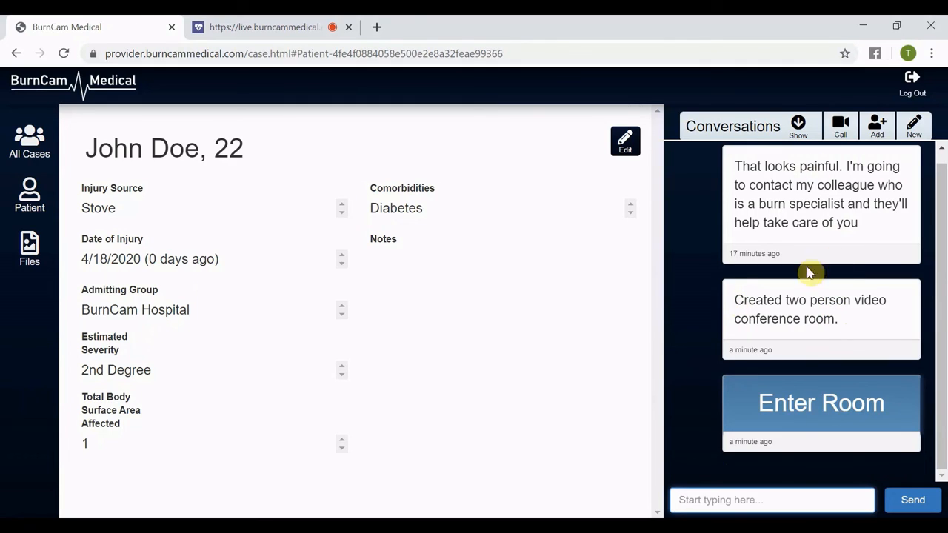
{"action": "left_click", "coordinate": [254, 29]}
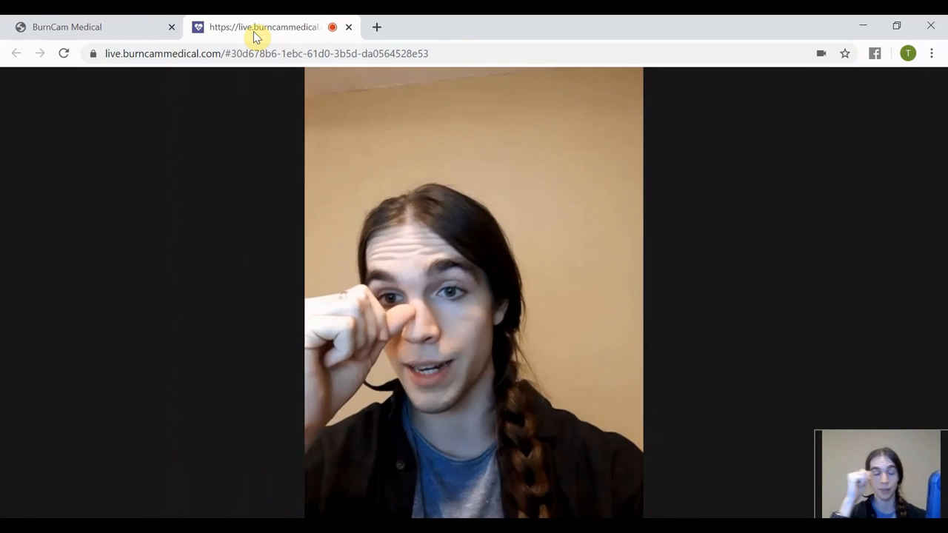
Toggle the camera off and back on during the call, then hang up to end it.
{"action": "mouse_move", "coordinate": [822, 299]}
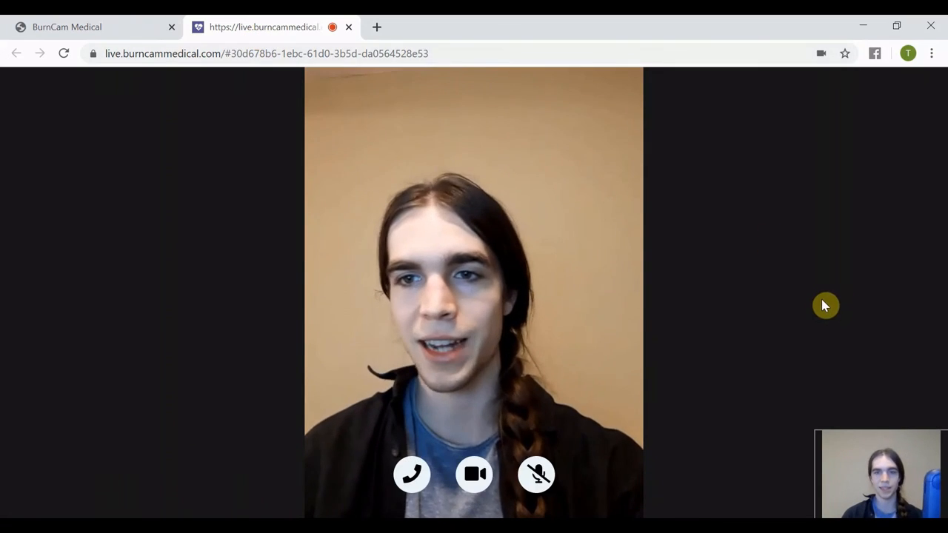
{"action": "left_click", "coordinate": [471, 476]}
{"action": "left_click", "coordinate": [474, 476]}
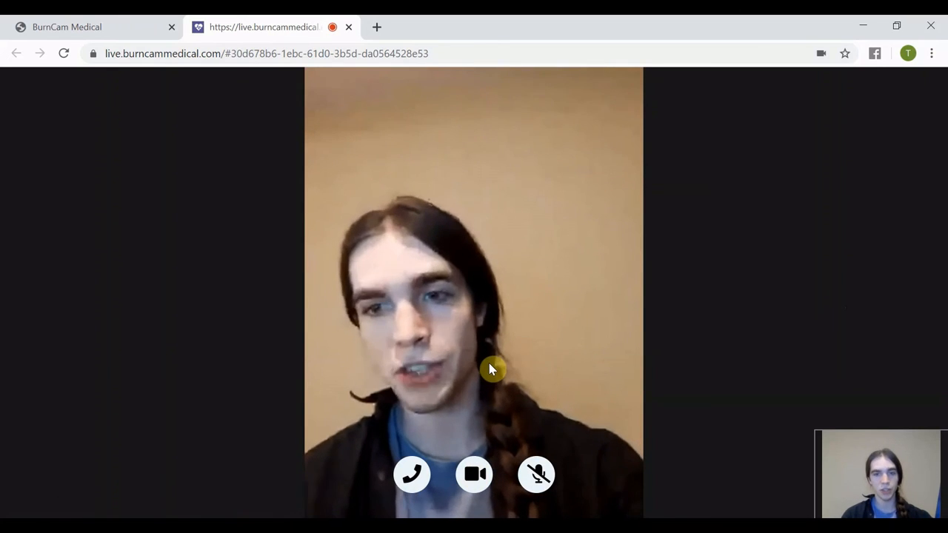
{"action": "left_click", "coordinate": [412, 480]}
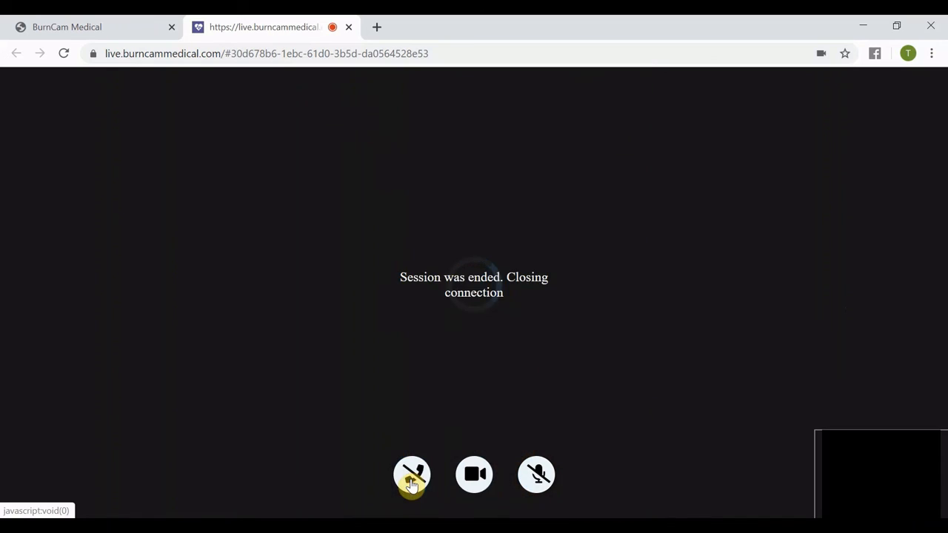